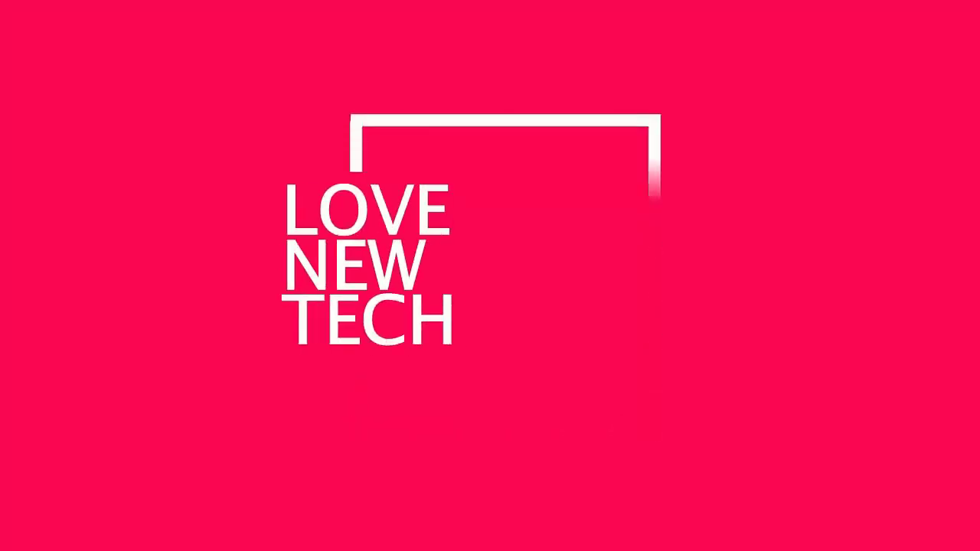
# Search Google for "canva logo maker", open Canva's free logo maker result and log in to Canva
pyautogui.write('c')
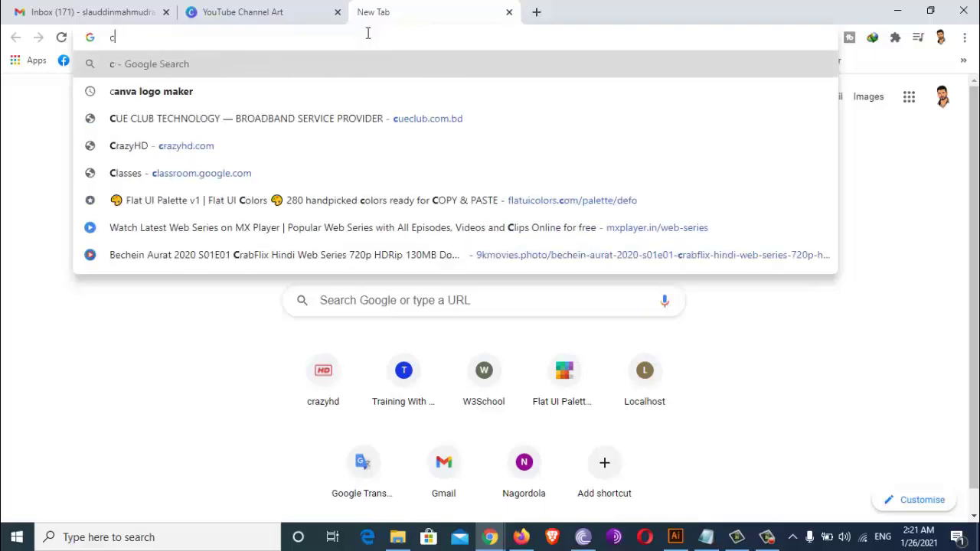
pyautogui.write('anva')
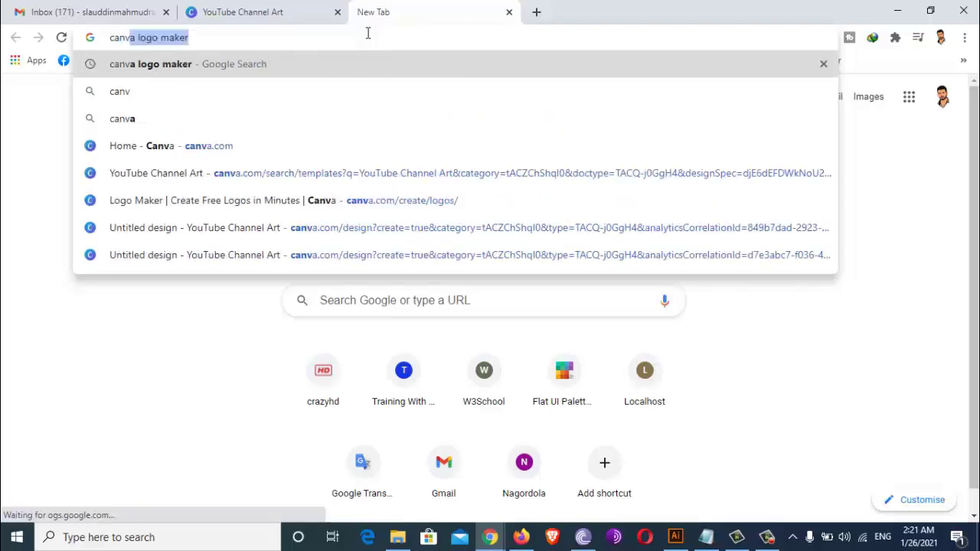
pyautogui.press('Return')
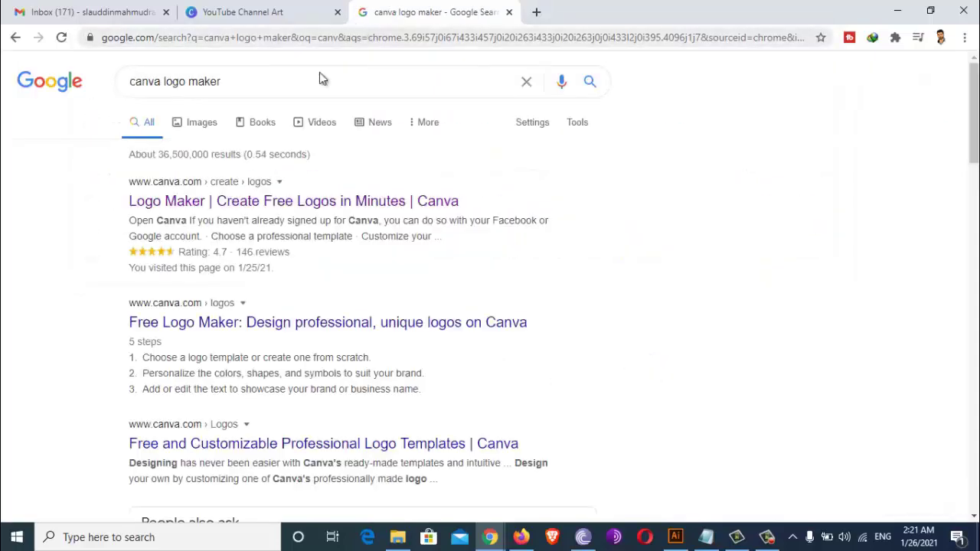
pyautogui.click(245, 201)
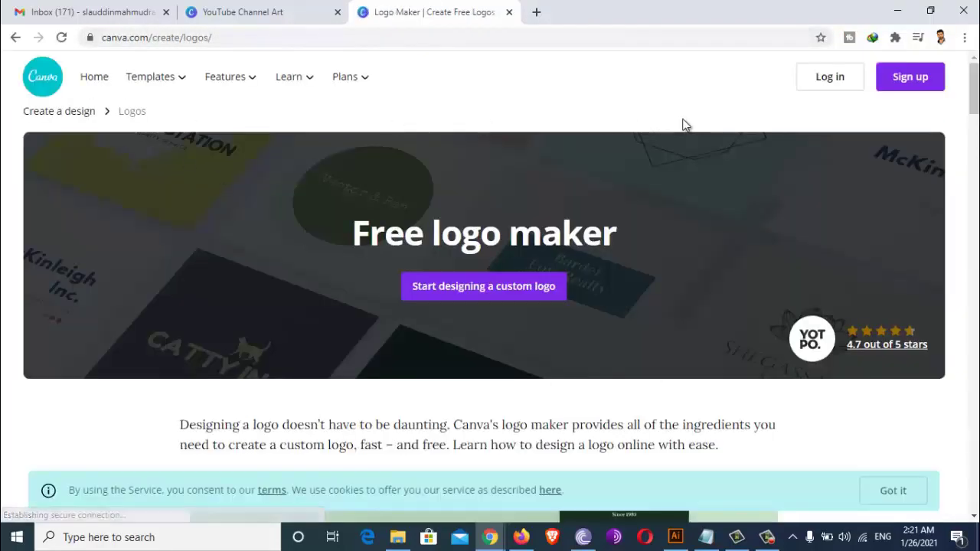
pyautogui.click(830, 78)
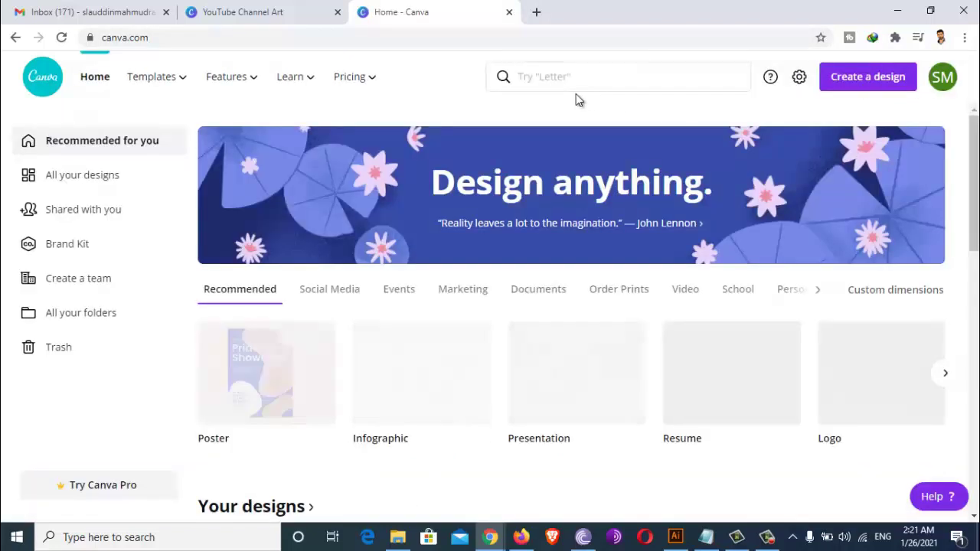
# Search Canva for "YouTube Channel Art" and create a blank YouTube Channel Art design
pyautogui.click(577, 77)
pyautogui.write('yout')
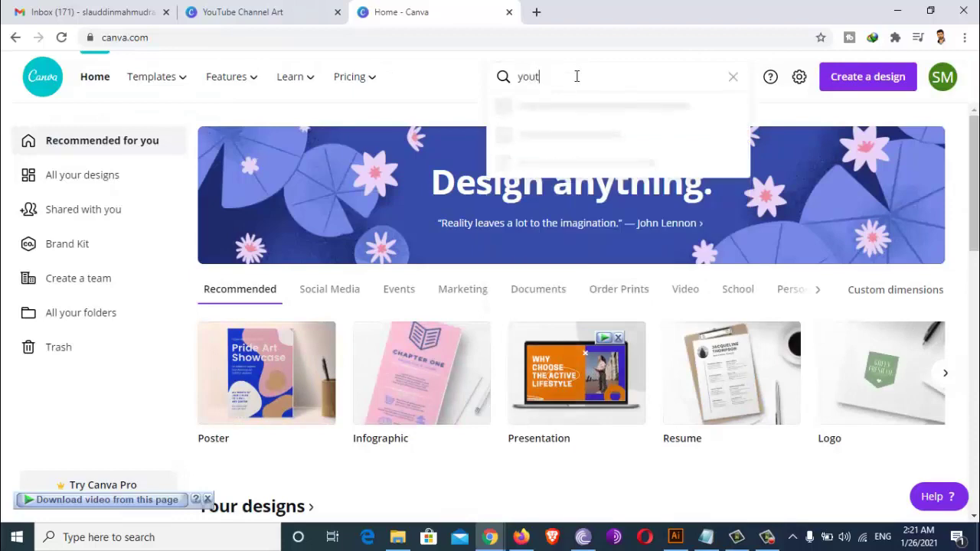
pyautogui.write('ube')
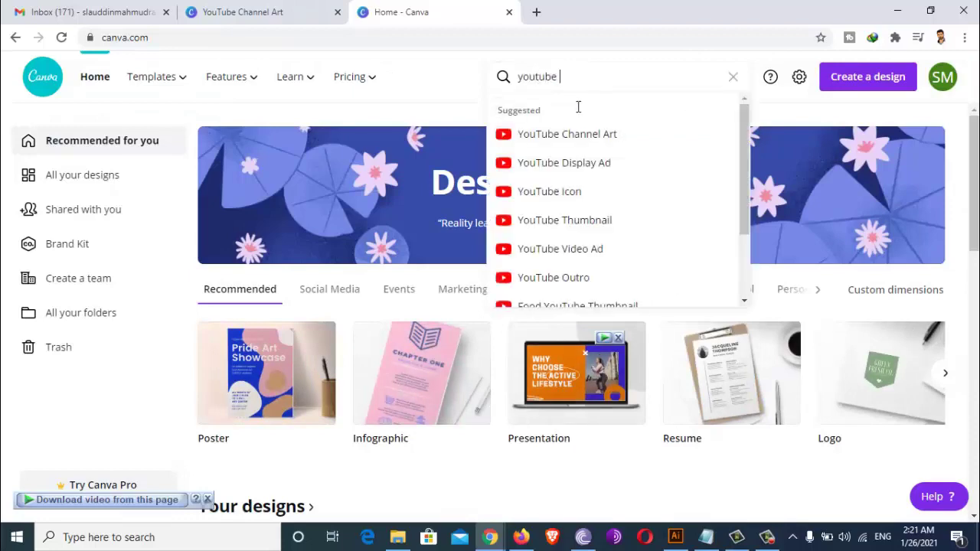
pyautogui.click(582, 135)
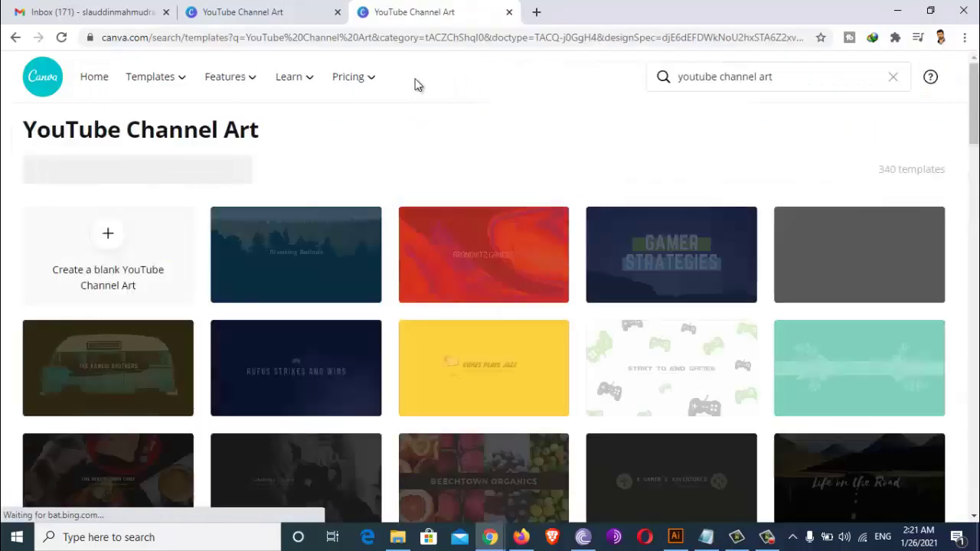
pyautogui.click(105, 233)
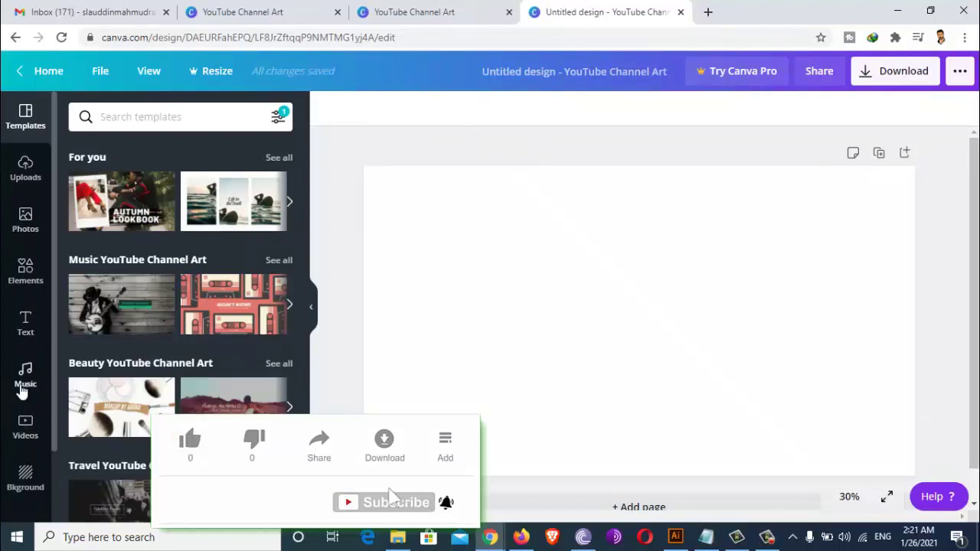
# Set the blank page's background to a custom very dark purple, #19051E
pyautogui.scroll(-2, 25, 414)
pyautogui.scroll(2, 26, 336)
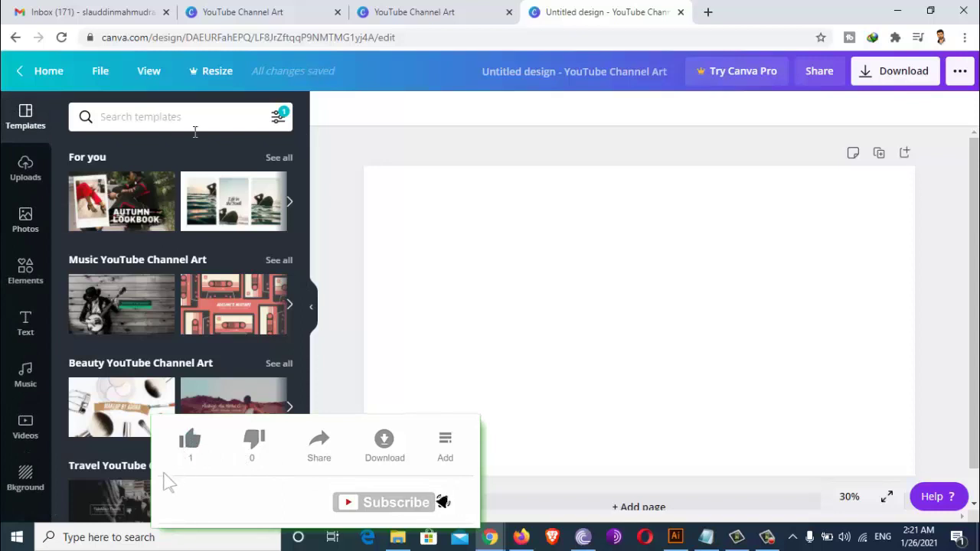
pyautogui.click(390, 219)
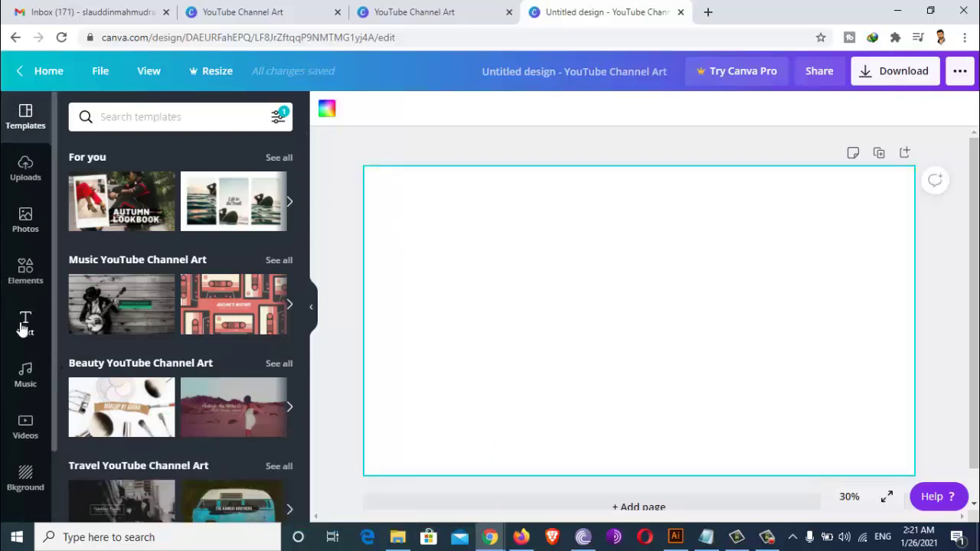
pyautogui.click(327, 112)
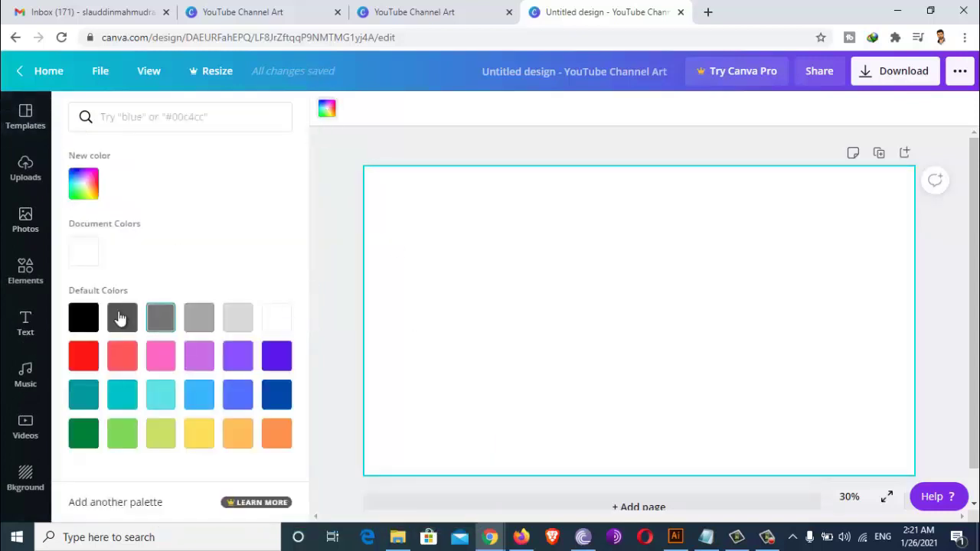
pyautogui.click(88, 189)
pyautogui.moveTo(216, 307); pyautogui.dragTo(238, 292)
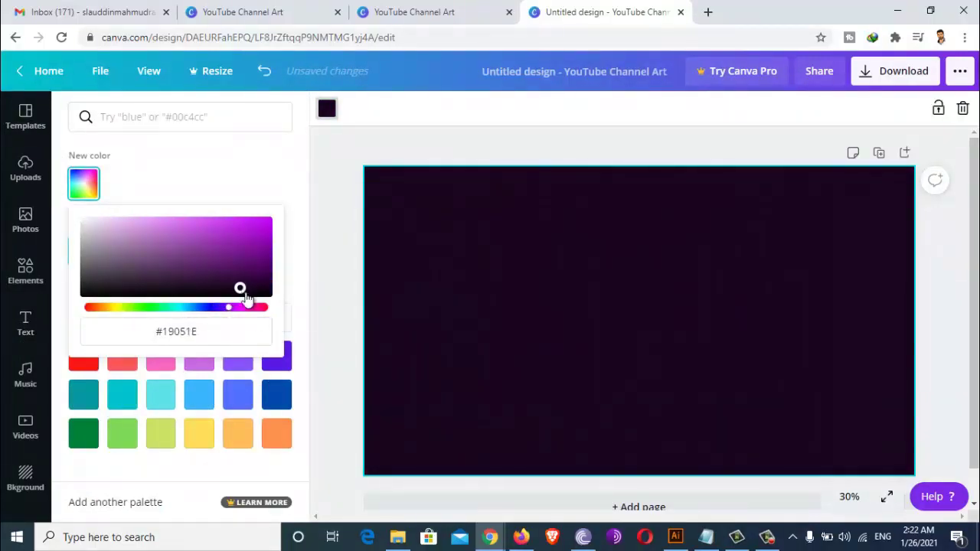
# Add the recently used square element to the page and open its colour choices
pyautogui.click(20, 275)
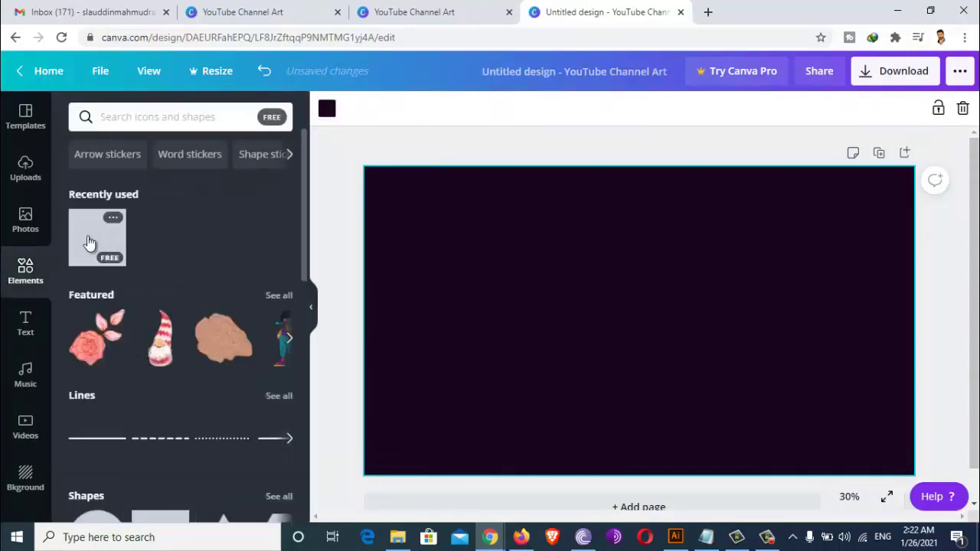
pyautogui.click(88, 242)
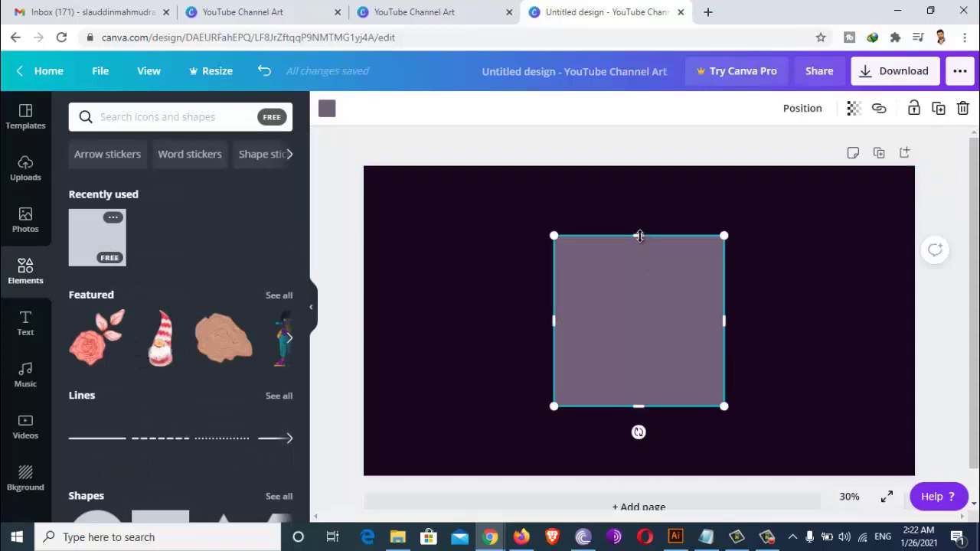
pyautogui.click(327, 109)
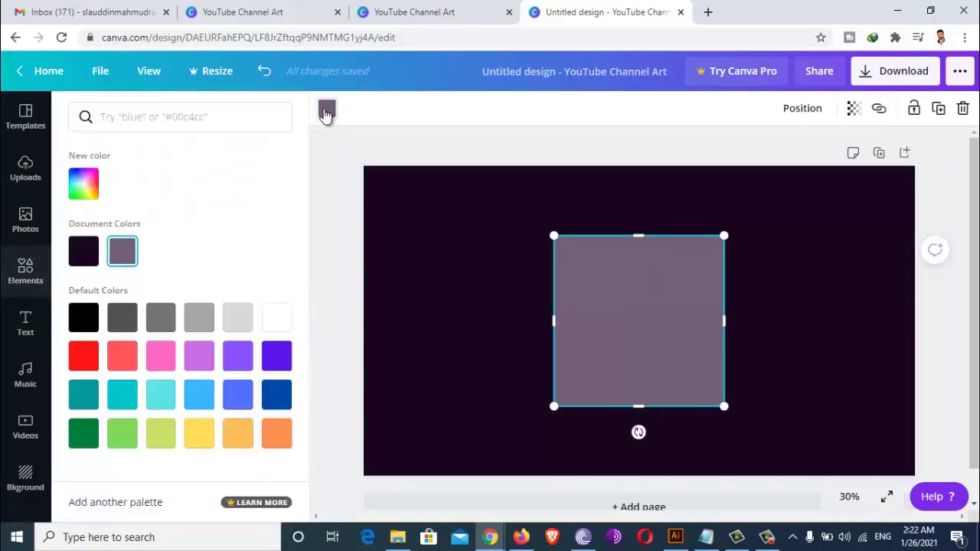
# Try a custom dark navy #0D0527, a default blue and the default orange #FF914D as the square's fill
pyautogui.click(86, 195)
pyautogui.moveTo(222, 291); pyautogui.dragTo(249, 285)
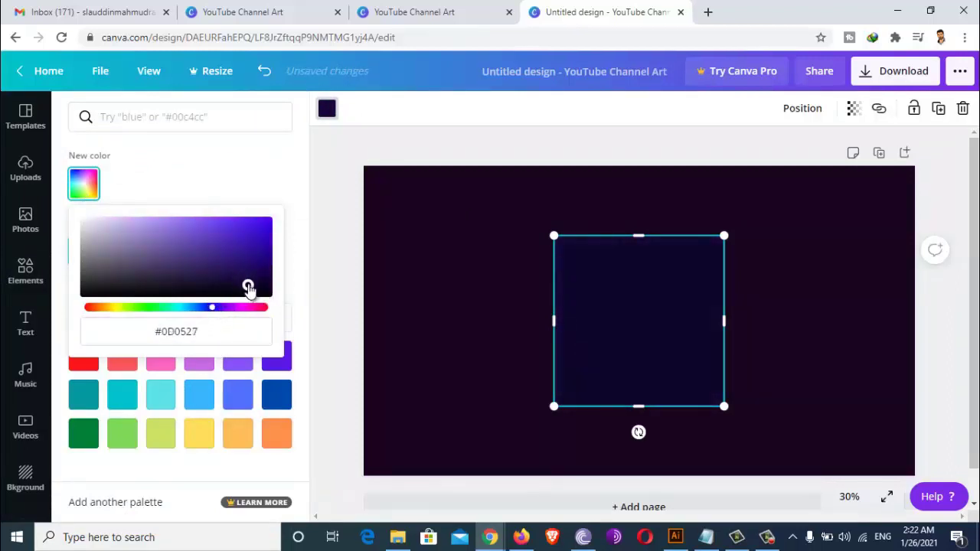
pyautogui.click(239, 394)
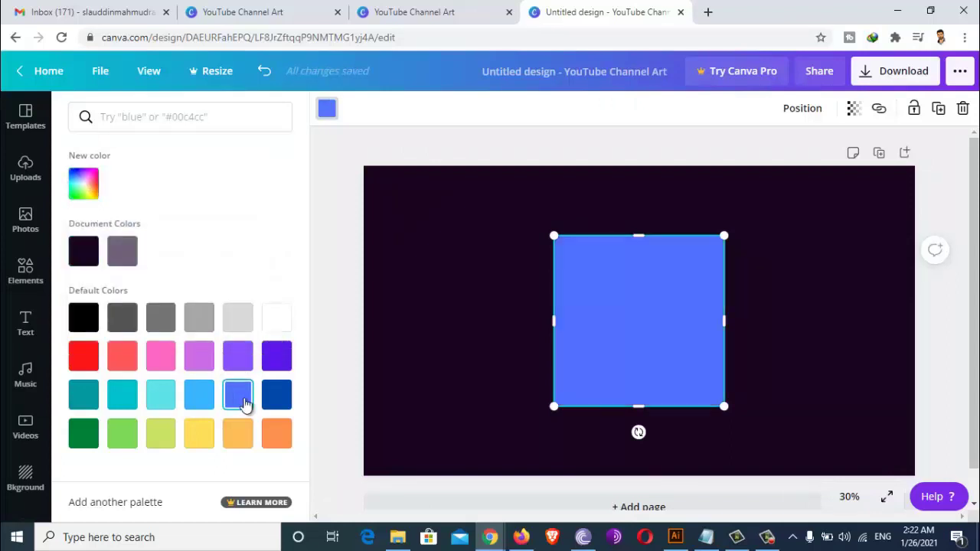
pyautogui.click(272, 436)
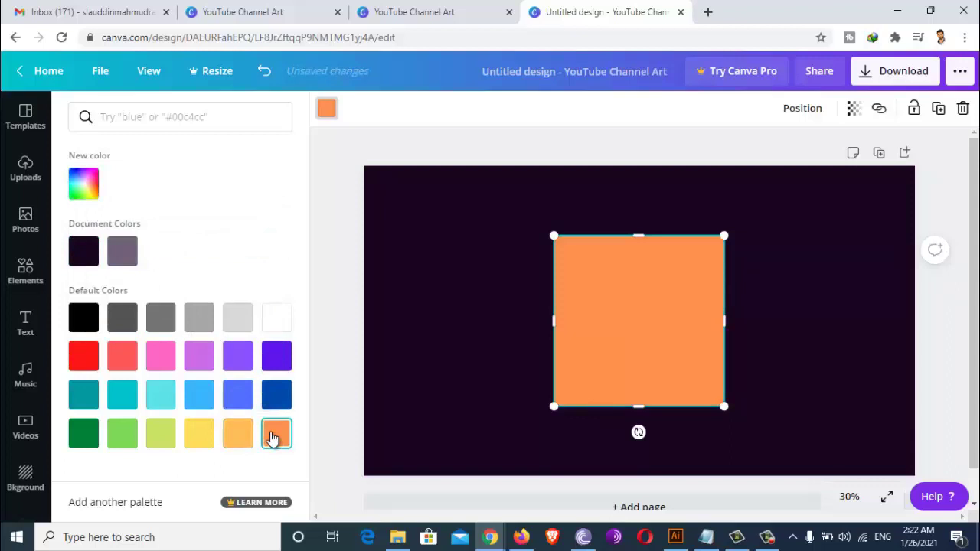
# Set the square's fill to a custom dark navy blue, #101C32
pyautogui.click(92, 197)
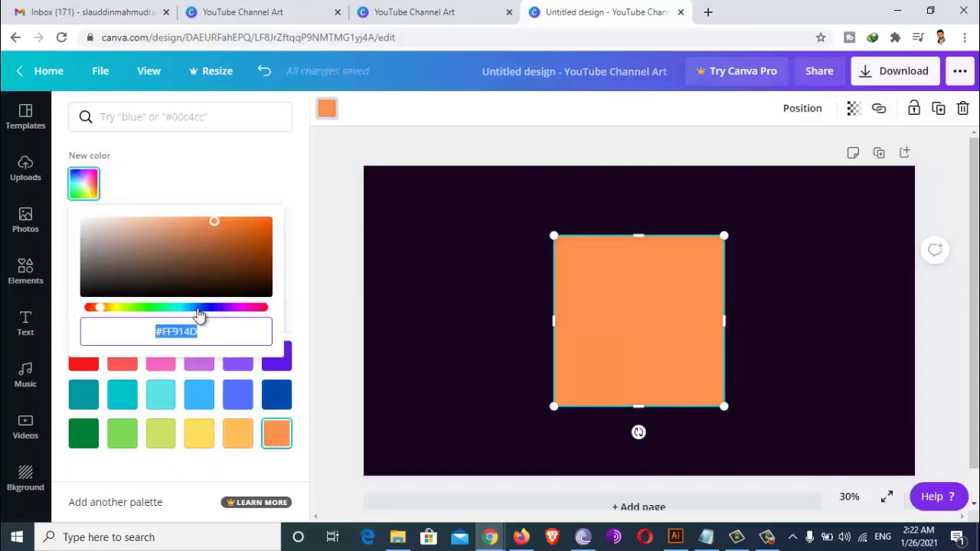
pyautogui.click(194, 307)
pyautogui.moveTo(216, 272)
pyautogui.mouseDown()
pyautogui.moveTo(221, 292)
pyautogui.moveTo(216, 285)
pyautogui.mouseUp()
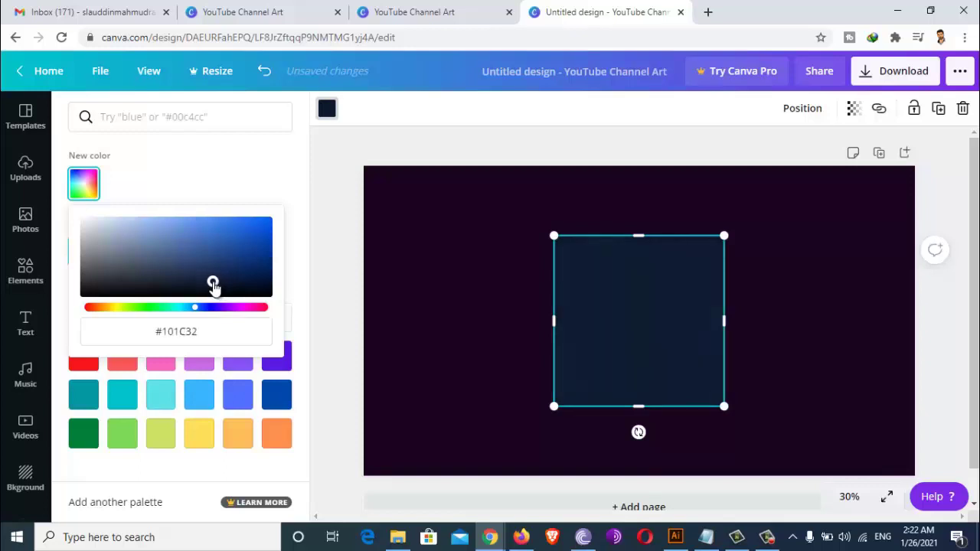
# Reshape the dark navy square into a low, wide rectangle and move it to just below the centre of the page
pyautogui.moveTo(631, 232); pyautogui.dragTo(635, 314)
pyautogui.moveTo(540, 358); pyautogui.dragTo(398, 357)
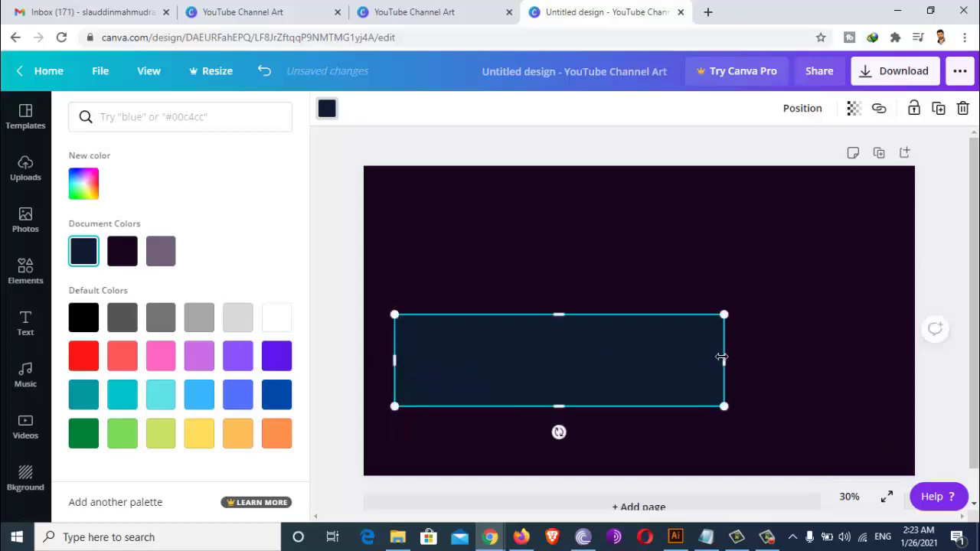
pyautogui.moveTo(728, 360); pyautogui.dragTo(728, 357)
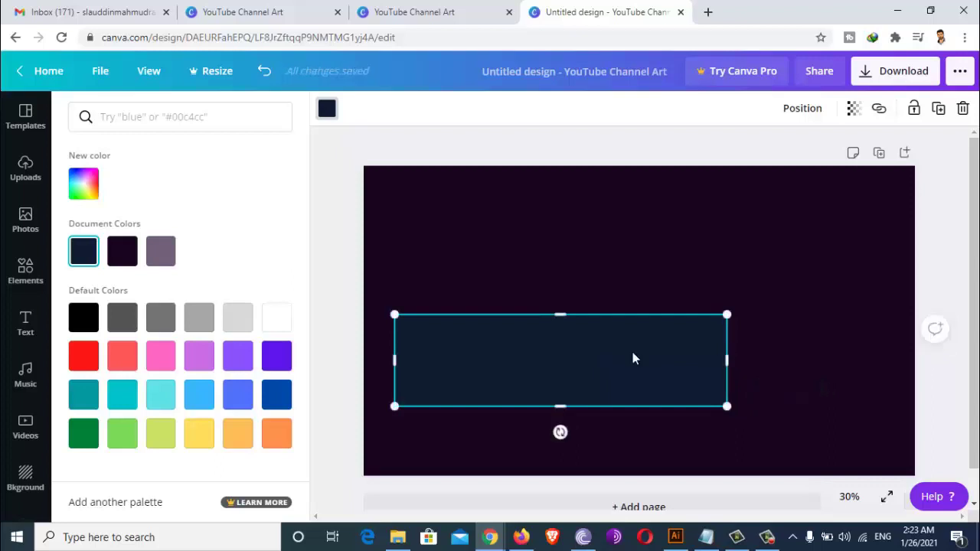
pyautogui.moveTo(632, 350); pyautogui.dragTo(717, 345)
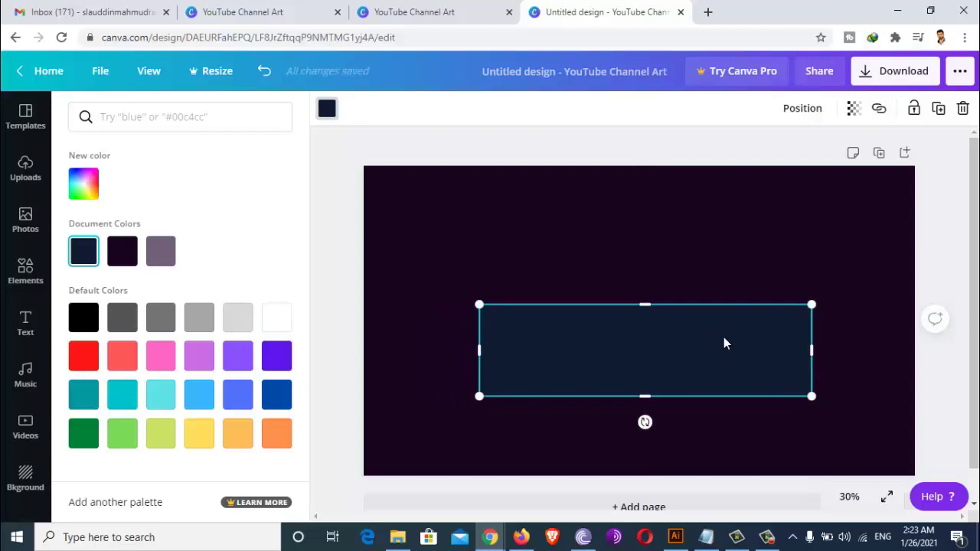
# Add a second square, match its height to the navy rectangle and stretch it into a band across almost the full page width
pyautogui.click(25, 269)
pyautogui.click(90, 241)
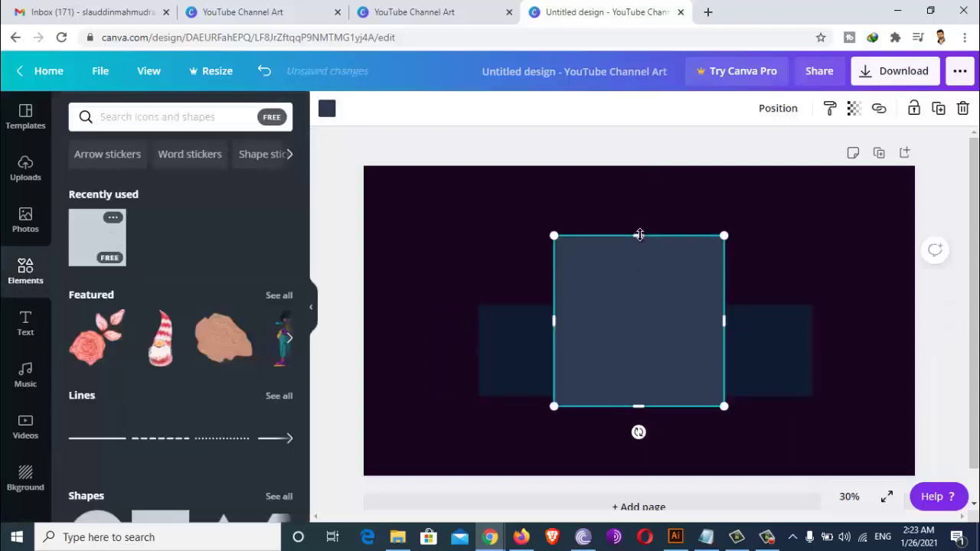
pyautogui.moveTo(640, 235); pyautogui.dragTo(636, 298)
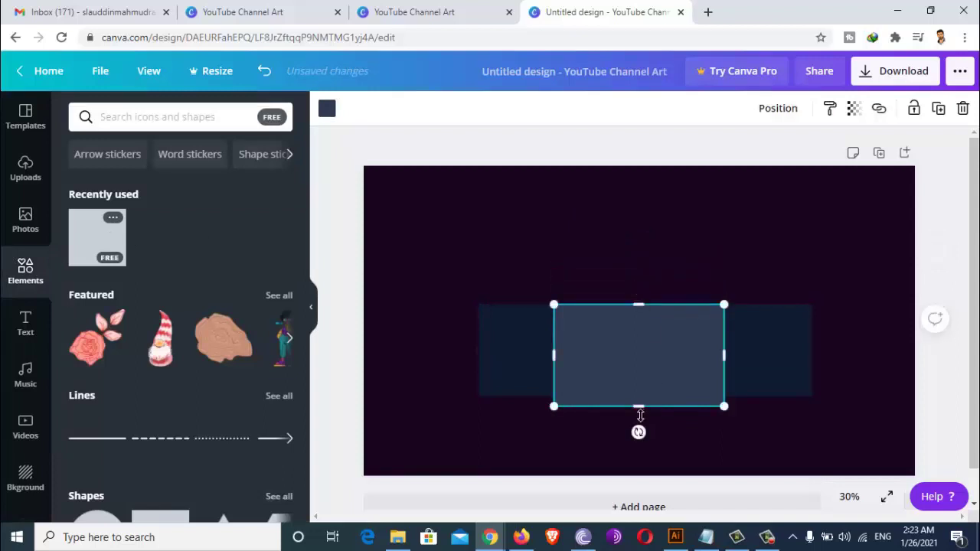
pyautogui.moveTo(639, 406); pyautogui.dragTo(638, 396)
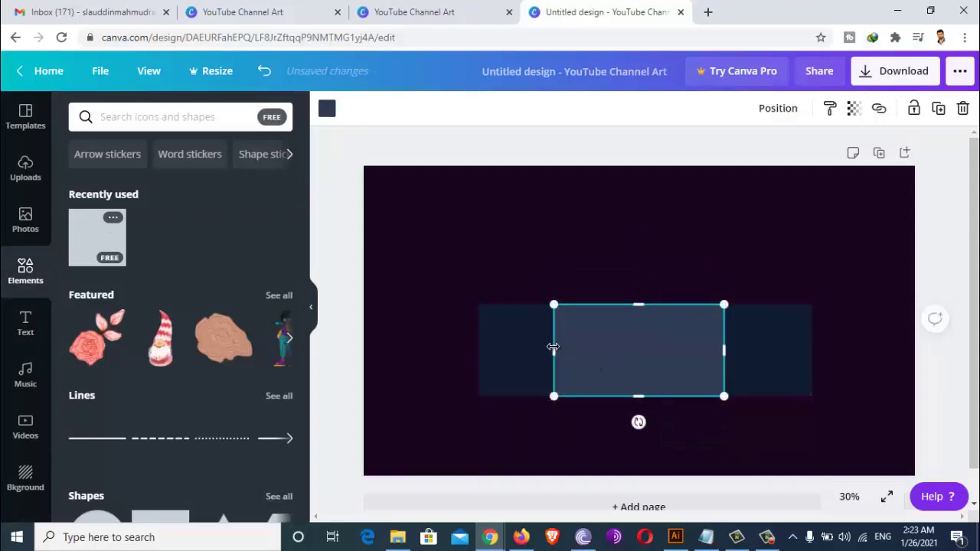
pyautogui.moveTo(553, 349); pyautogui.dragTo(369, 348)
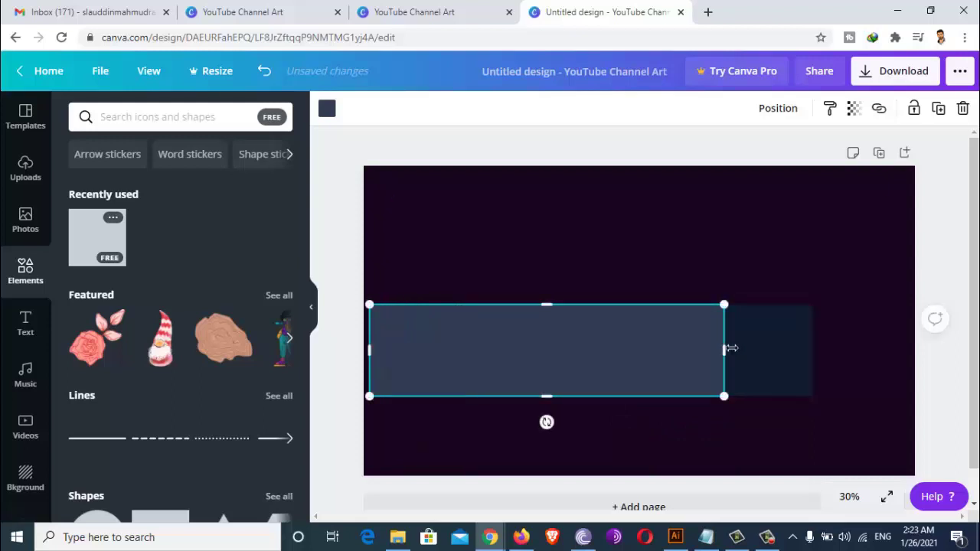
pyautogui.moveTo(732, 348); pyautogui.dragTo(888, 346)
# Shift the wide band down to uncover the narrower navy rectangle, and make that rectangle partly transparent
pyautogui.moveTo(654, 341); pyautogui.dragTo(655, 355)
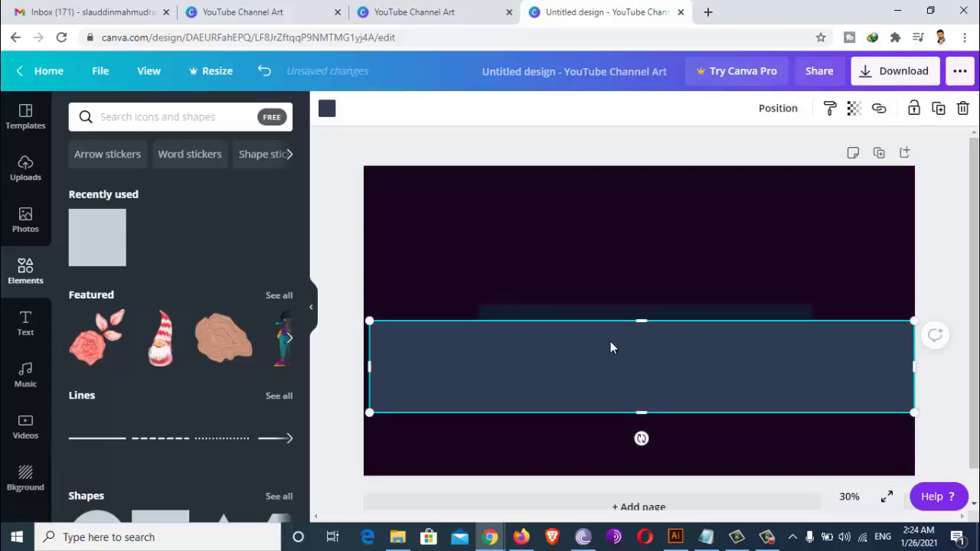
pyautogui.moveTo(610, 348); pyautogui.dragTo(607, 353)
pyautogui.click(525, 314)
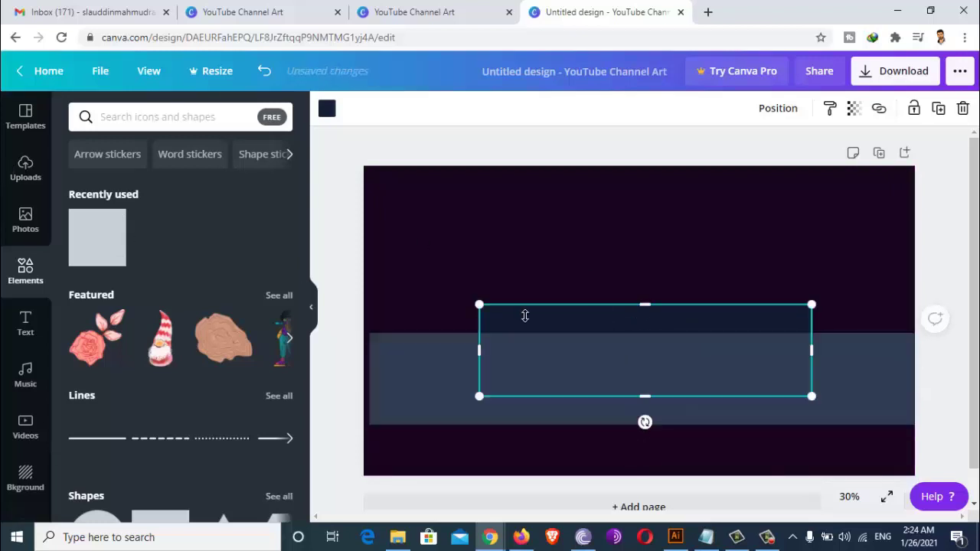
pyautogui.click(855, 110)
pyautogui.click(763, 146)
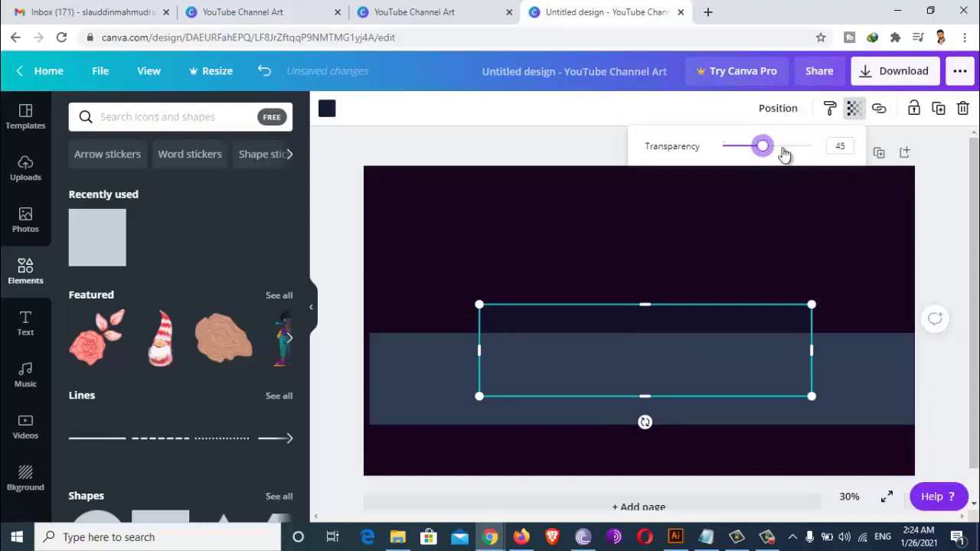
pyautogui.click(782, 148)
# Set the wide band's transparency value to 46
pyautogui.click(828, 350)
pyautogui.click(852, 109)
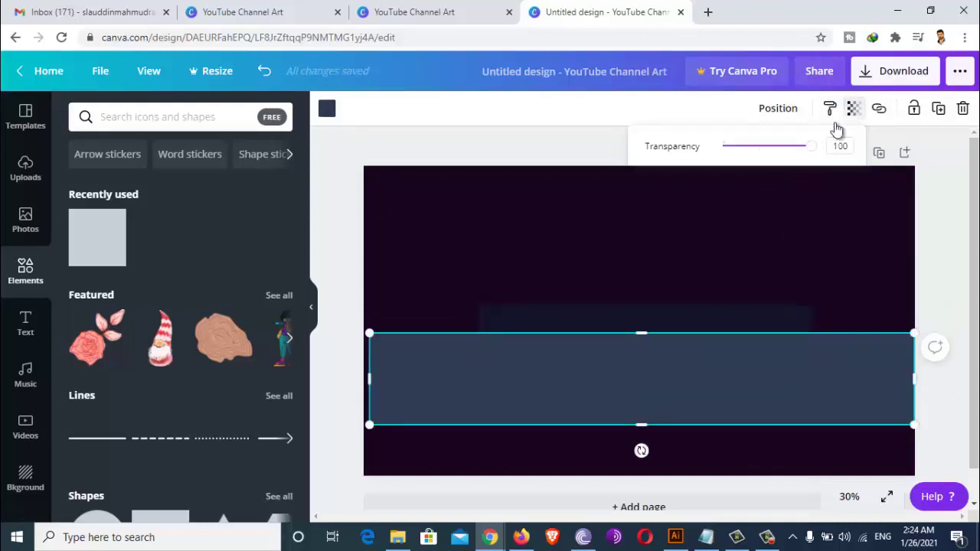
pyautogui.moveTo(810, 145); pyautogui.dragTo(764, 146)
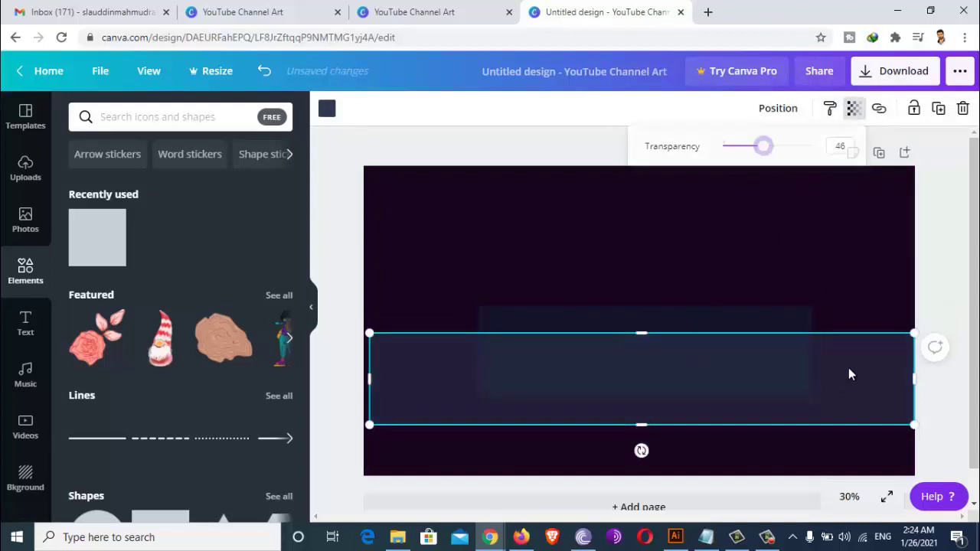
# Move the wide band back up level with the narrower rectangle and fit its ends to both page edges
pyautogui.moveTo(848, 374); pyautogui.dragTo(849, 345)
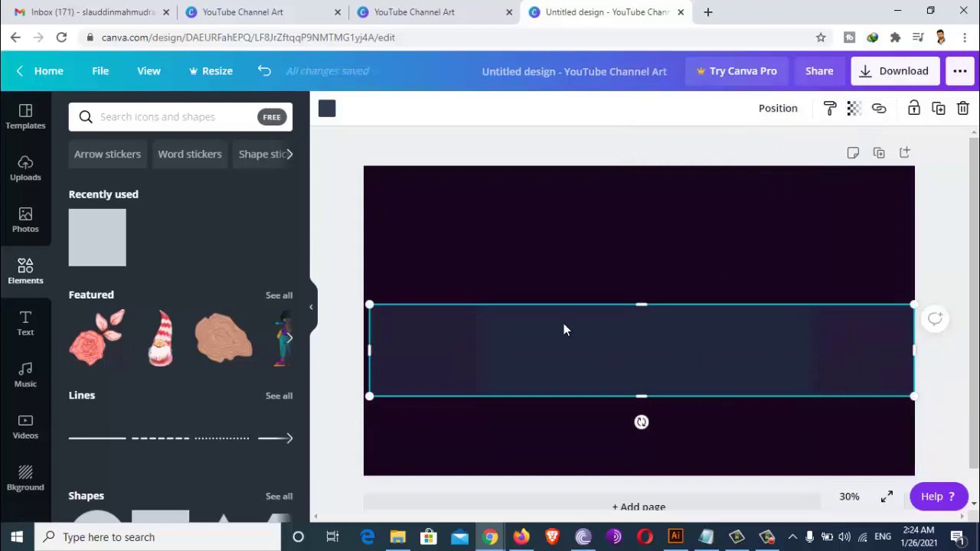
pyautogui.moveTo(564, 325); pyautogui.dragTo(576, 325)
pyautogui.moveTo(911, 347); pyautogui.dragTo(915, 349)
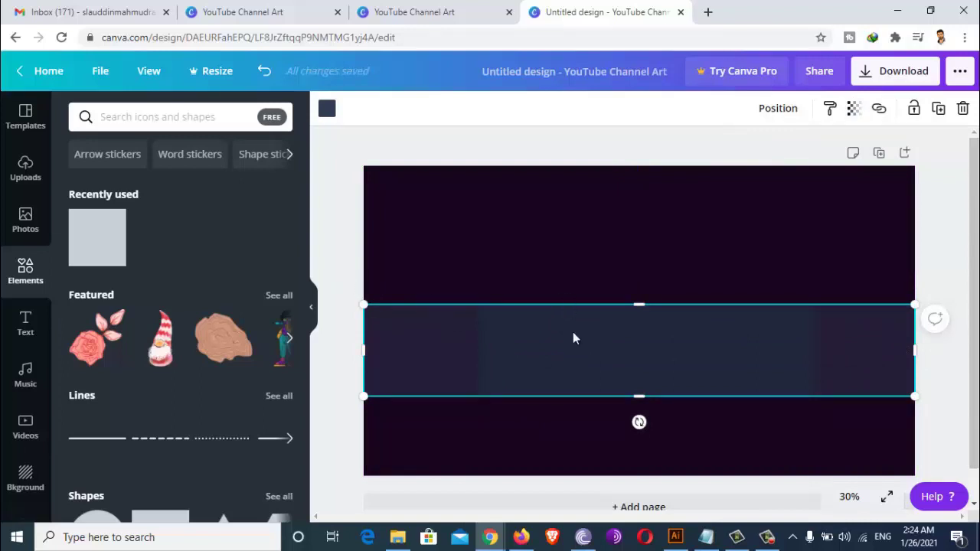
pyautogui.click(23, 181)
pyautogui.click(24, 217)
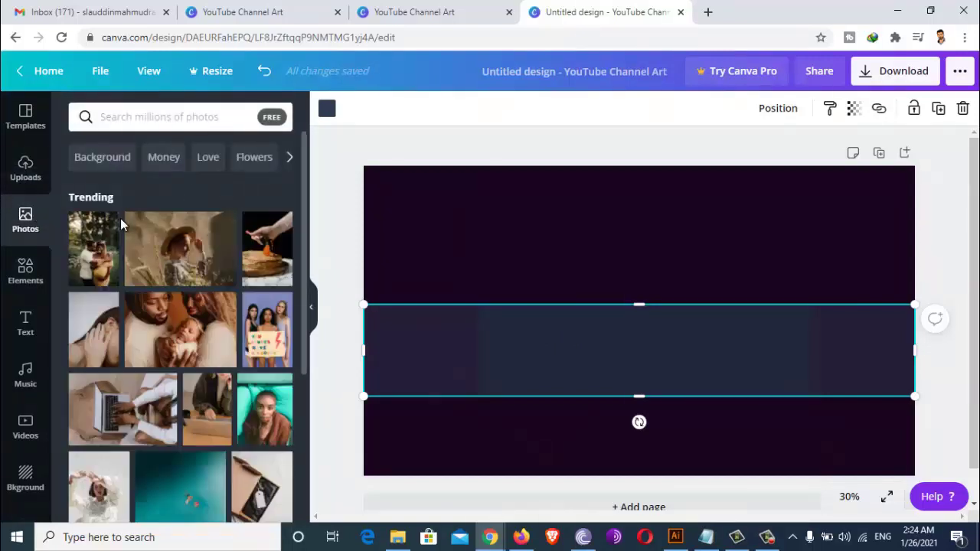
pyautogui.click(289, 161)
pyautogui.click(72, 160)
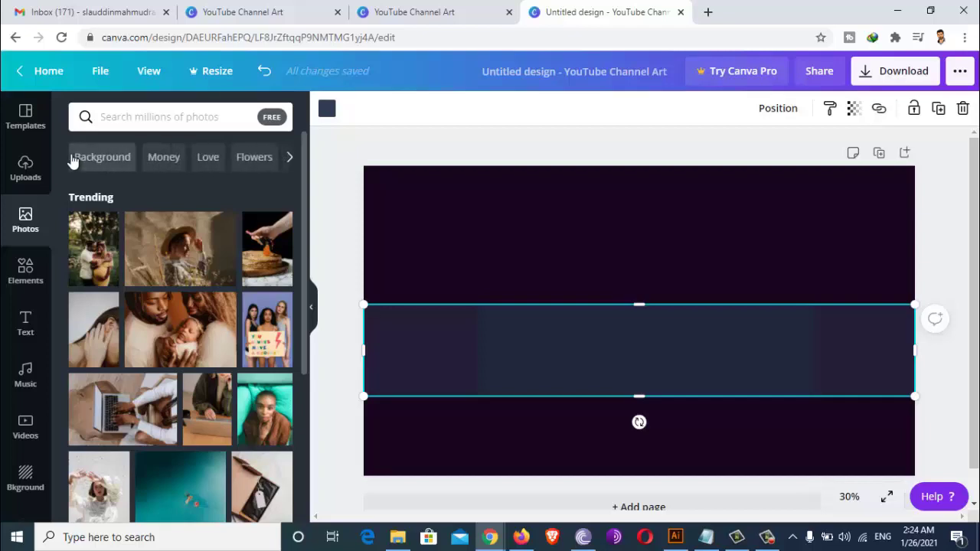
pyautogui.click(24, 123)
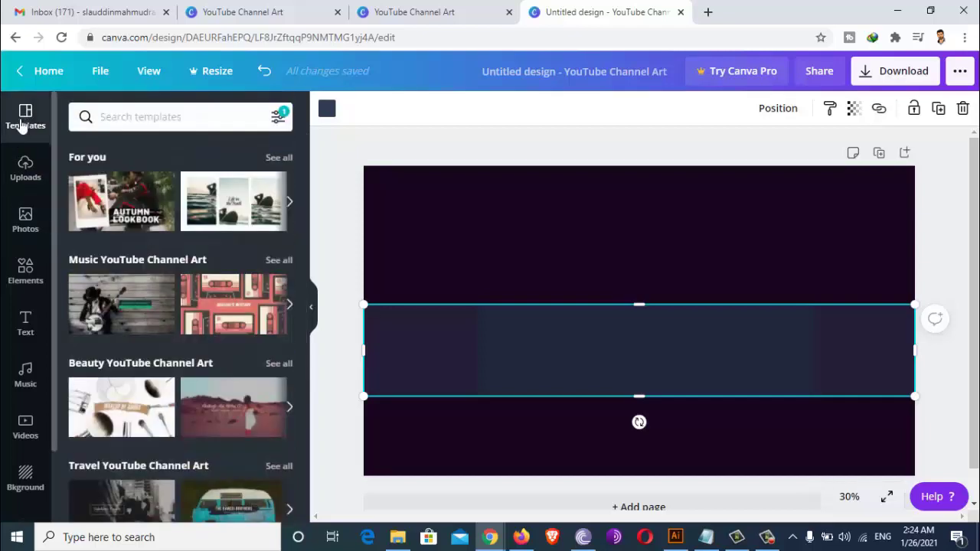
# Upload the logo image Health Problem and sollutionp.png from the device's Health Problems and sollutions folder
pyautogui.click(25, 170)
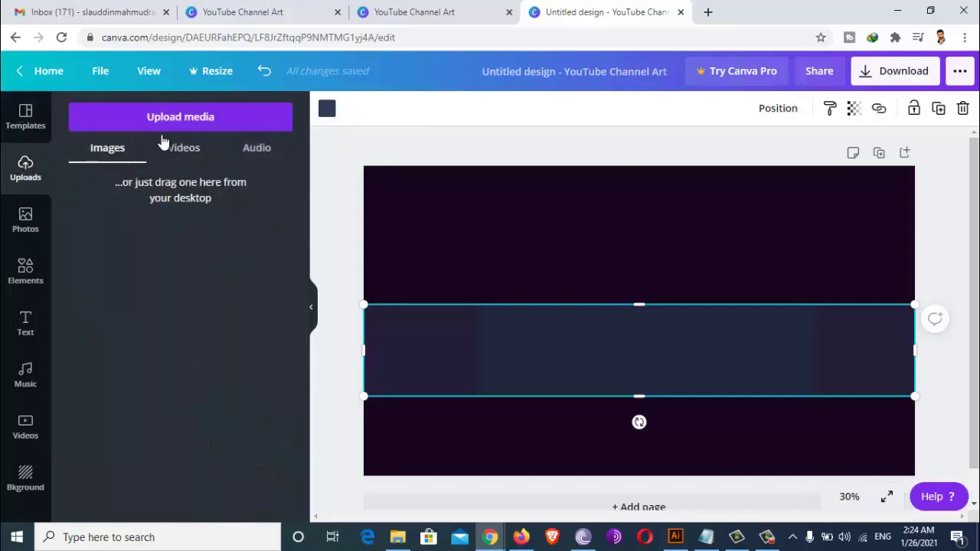
pyautogui.click(199, 117)
pyautogui.click(86, 195)
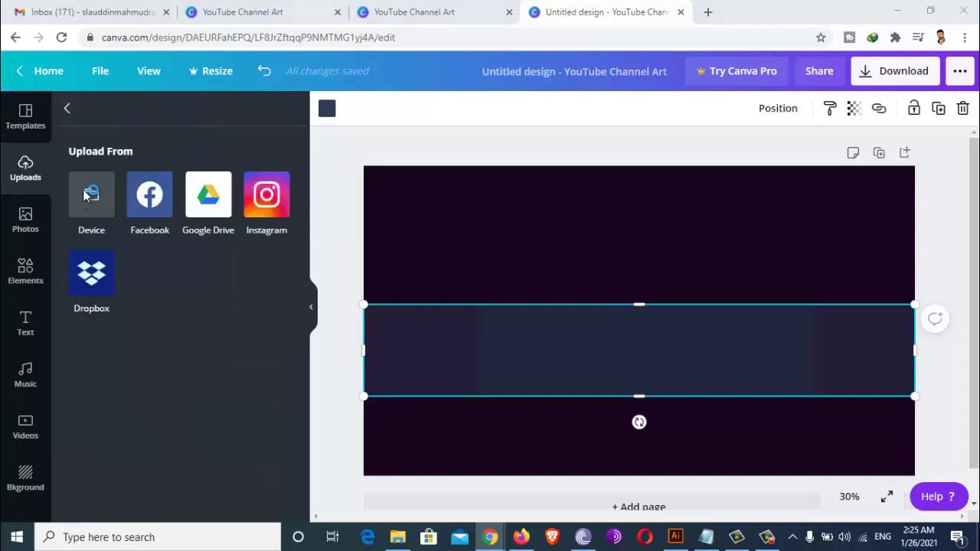
pyautogui.scroll(-1, 460, 398)
pyautogui.click(459, 399)
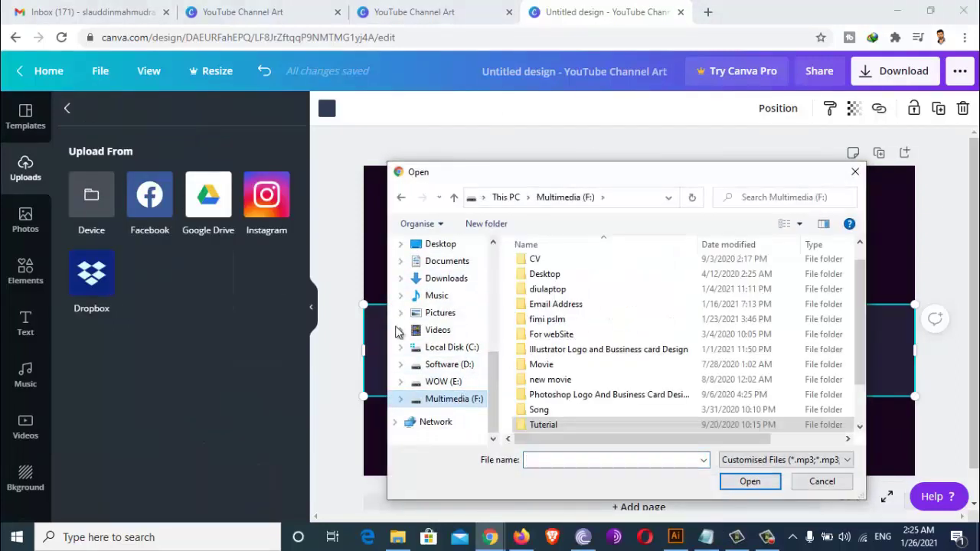
pyautogui.doubleClick(585, 346)
pyautogui.click(554, 297)
pyautogui.doubleClick(555, 298)
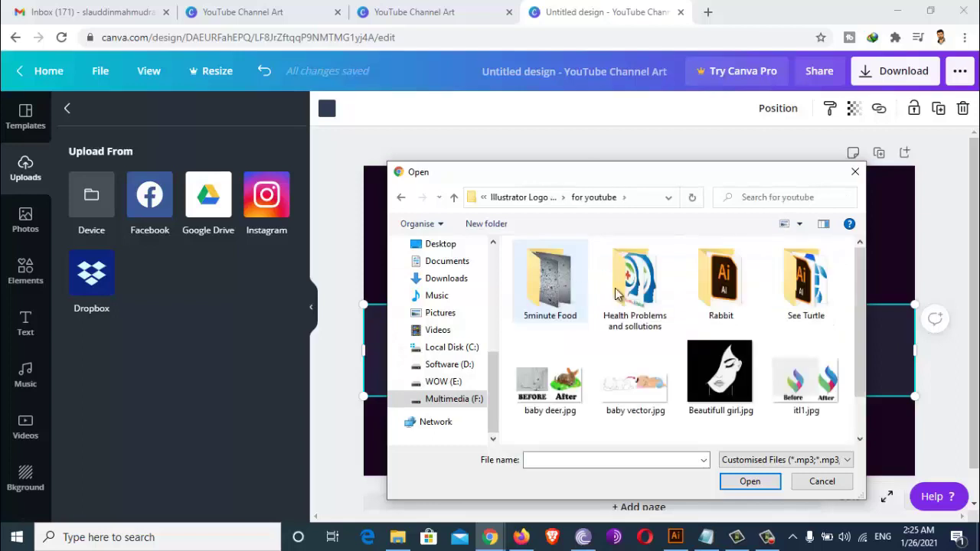
pyautogui.doubleClick(636, 277)
pyautogui.click(726, 280)
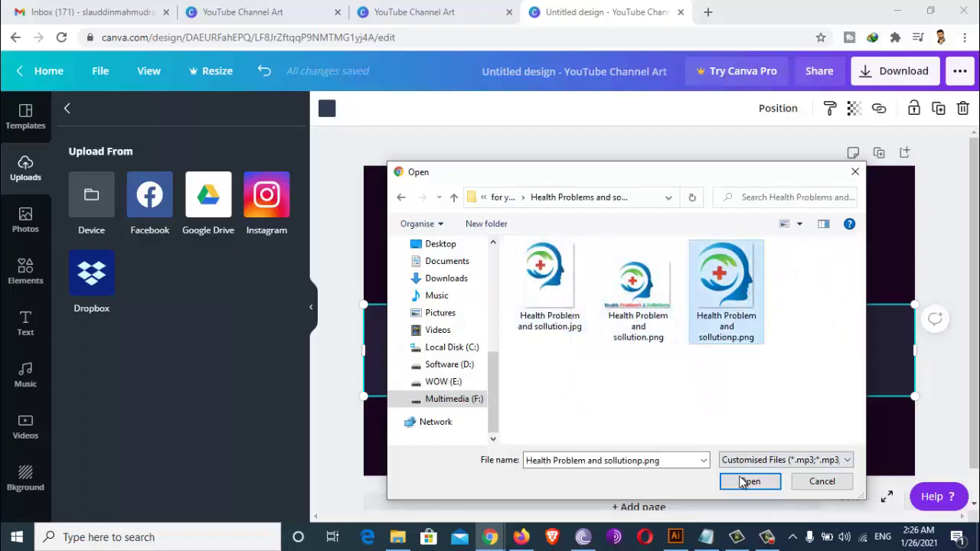
pyautogui.click(749, 481)
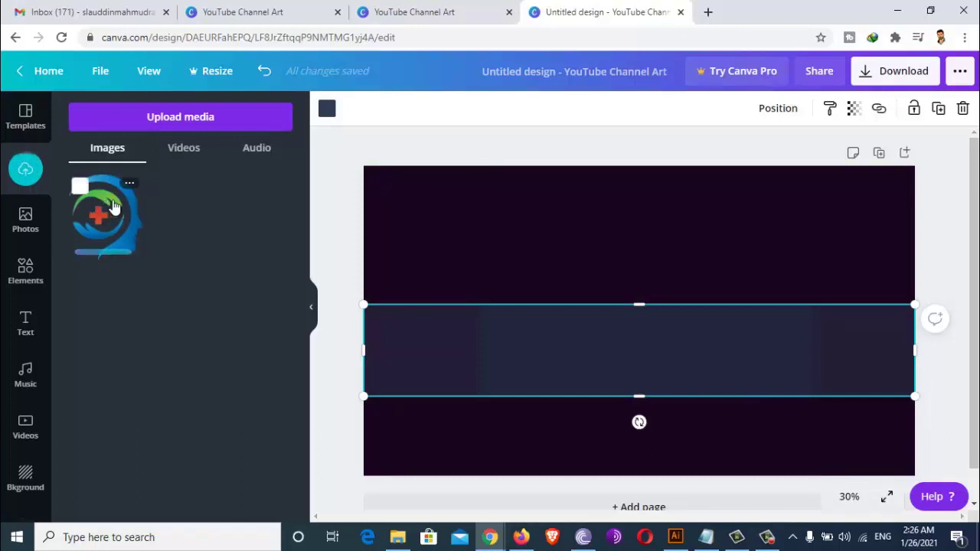
# Place the uploaded logo on the page, shrink it to the band's height and fit it inside the narrower rectangle's right end
pyautogui.click(97, 199)
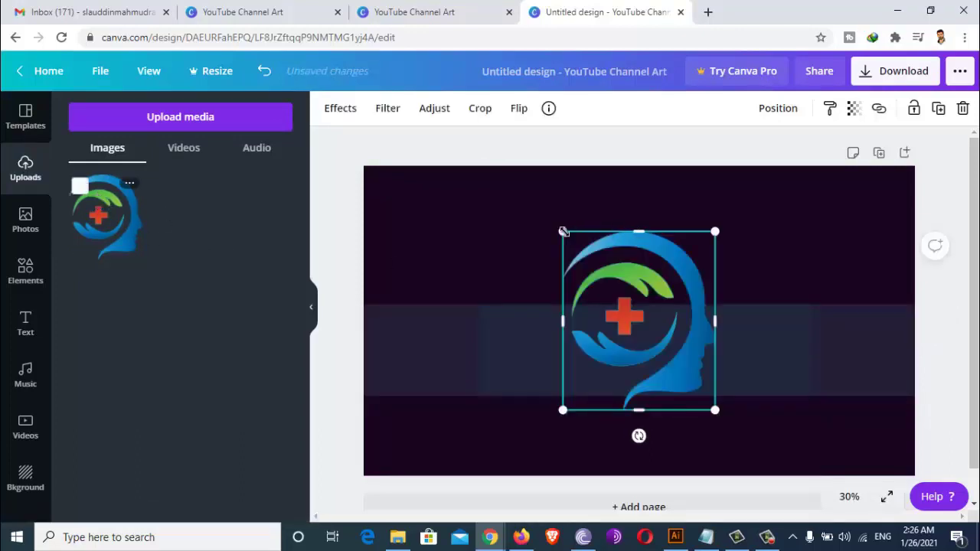
pyautogui.moveTo(564, 232); pyautogui.dragTo(639, 321)
pyautogui.hotkey('ctrl', 'z')
pyautogui.moveTo(694, 340); pyautogui.dragTo(791, 321)
# Try green, red, purple, blue and gray on the wide band, ending with Light Gray #d9d9d9
pyautogui.click(619, 346)
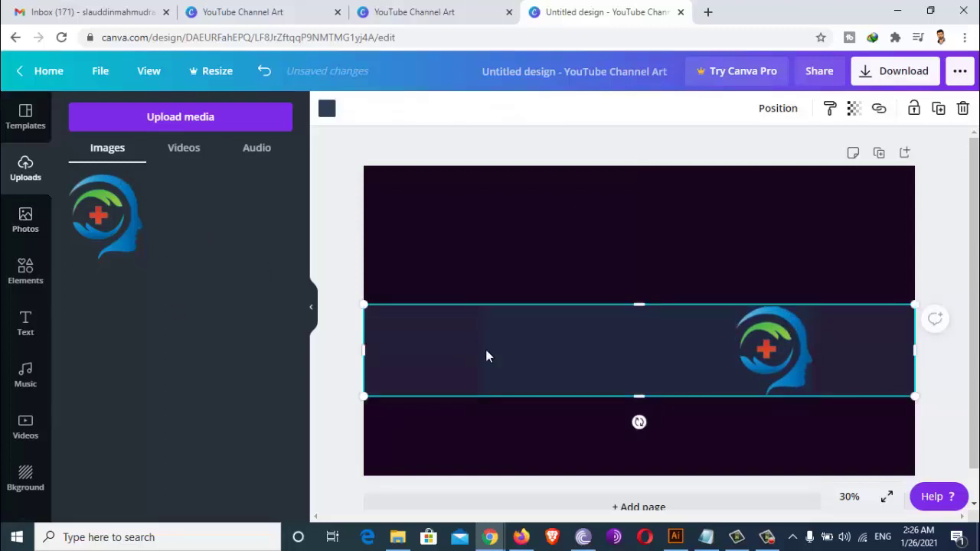
pyautogui.click(26, 272)
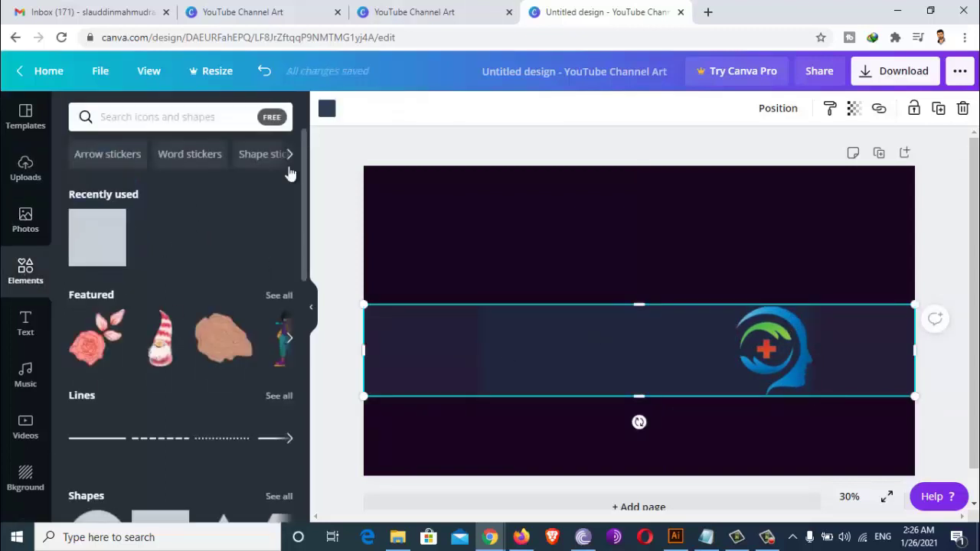
pyautogui.click(327, 108)
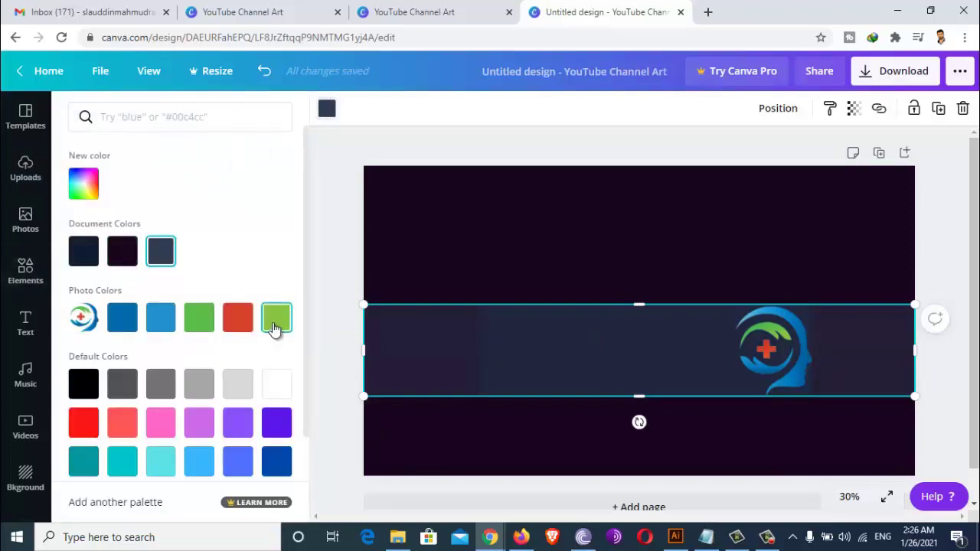
pyautogui.click(274, 328)
pyautogui.click(237, 327)
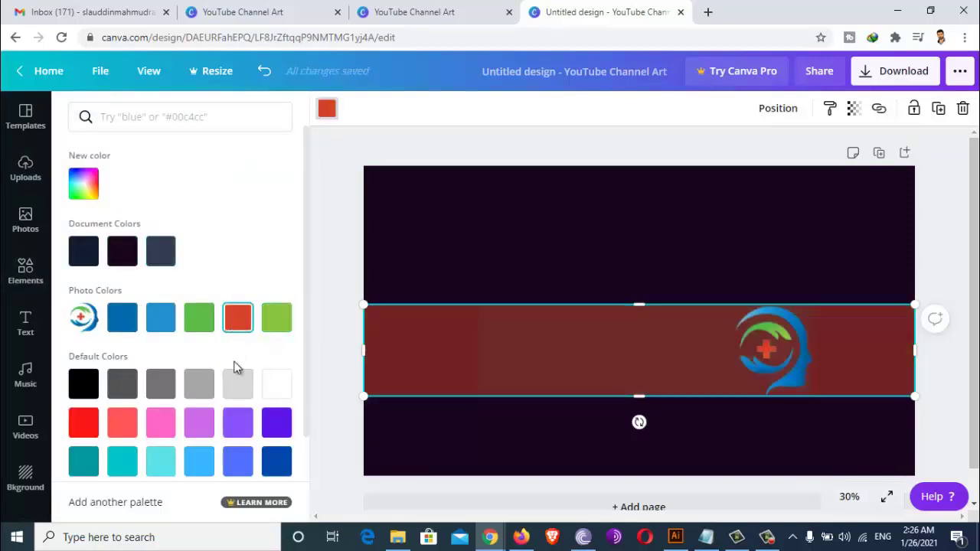
pyautogui.click(239, 424)
pyautogui.click(273, 461)
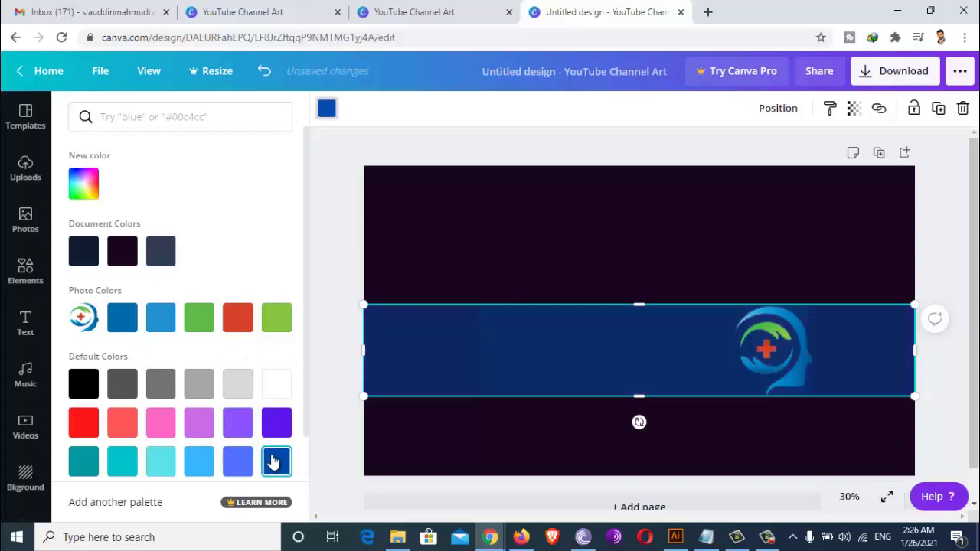
pyautogui.click(162, 385)
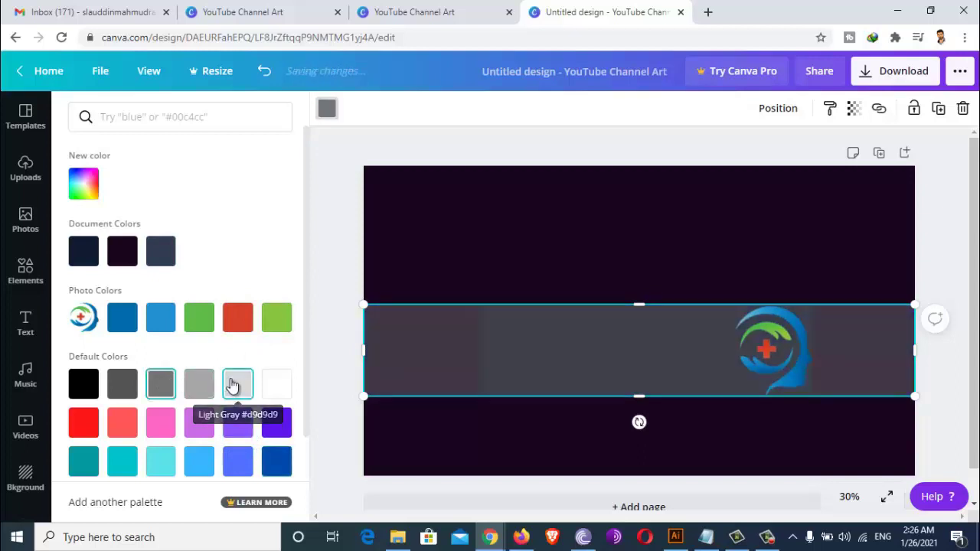
pyautogui.click(236, 384)
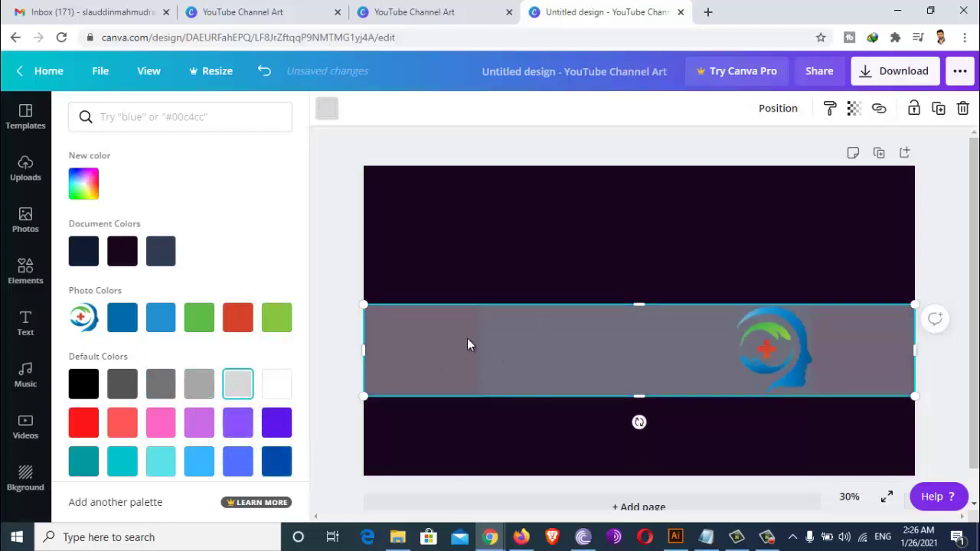
# Shift the wide band down to uncover the narrower rectangle and recolour that rectangle orange-red, #FF4500
pyautogui.moveTo(531, 349); pyautogui.dragTo(537, 376)
pyautogui.click(536, 312)
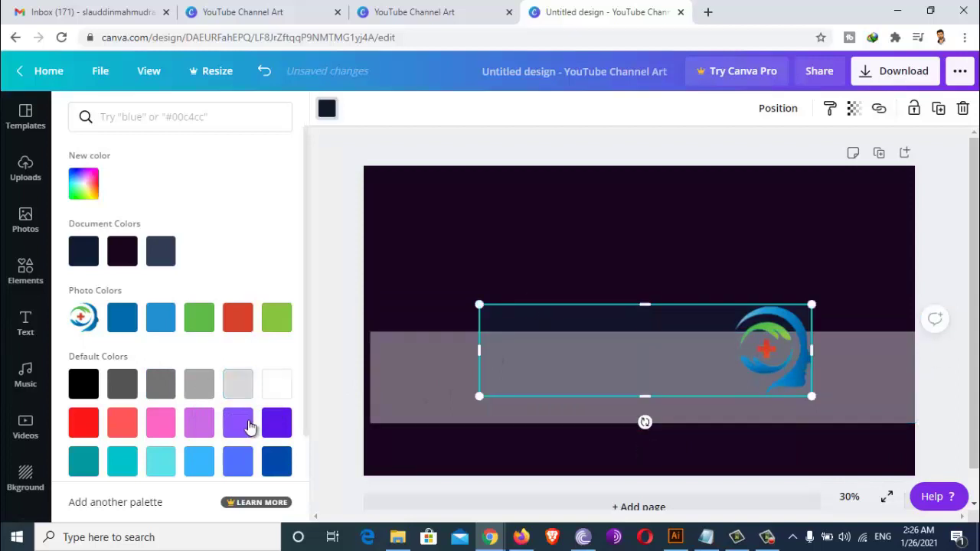
pyautogui.click(161, 251)
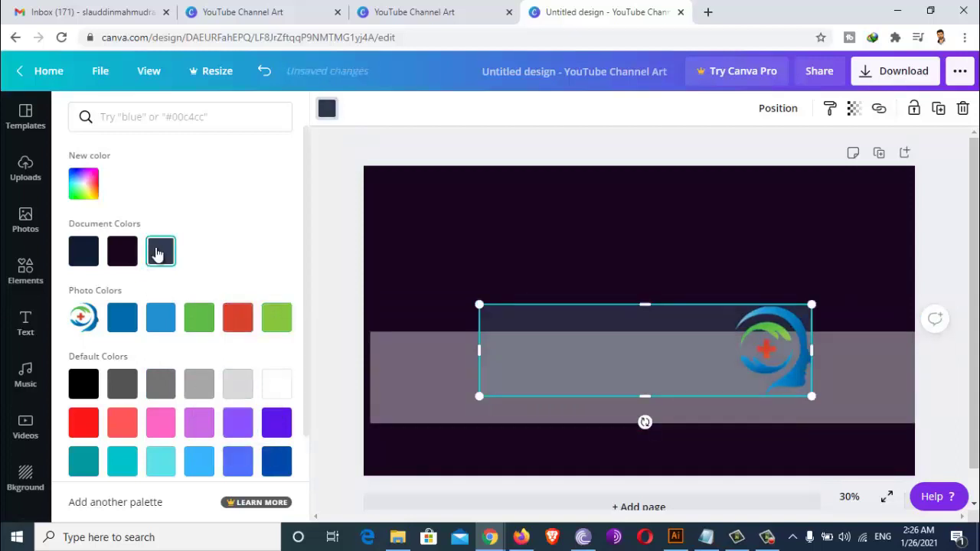
pyautogui.click(120, 255)
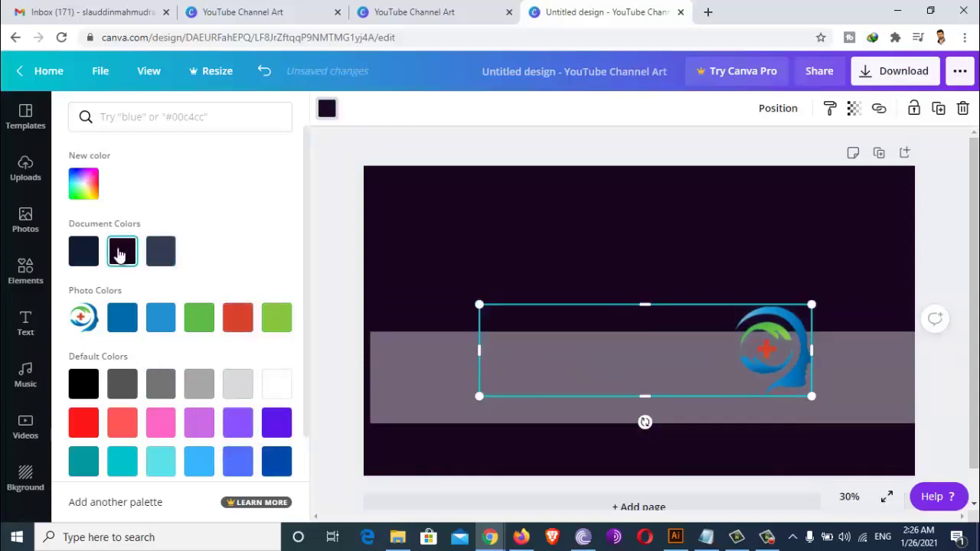
pyautogui.click(84, 252)
pyautogui.click(83, 184)
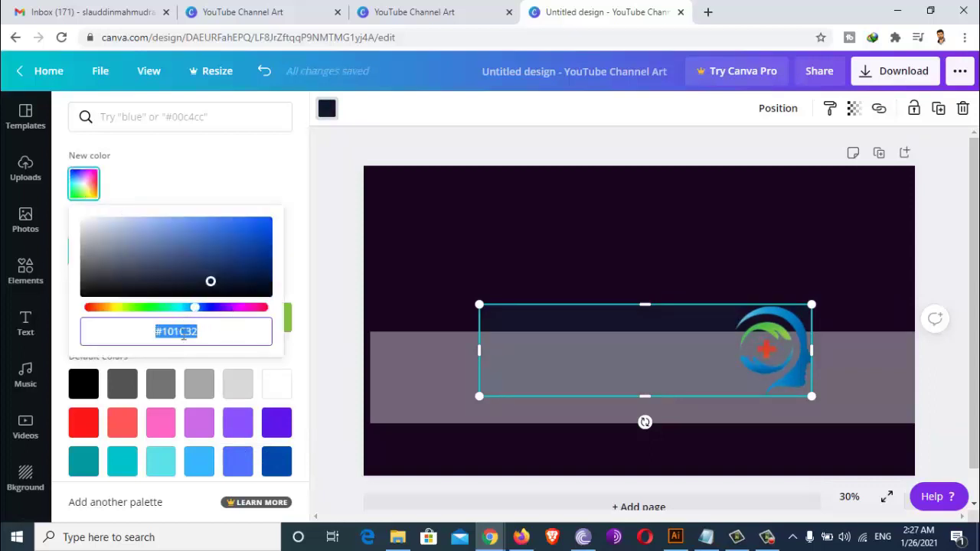
pyautogui.moveTo(116, 309); pyautogui.dragTo(108, 306)
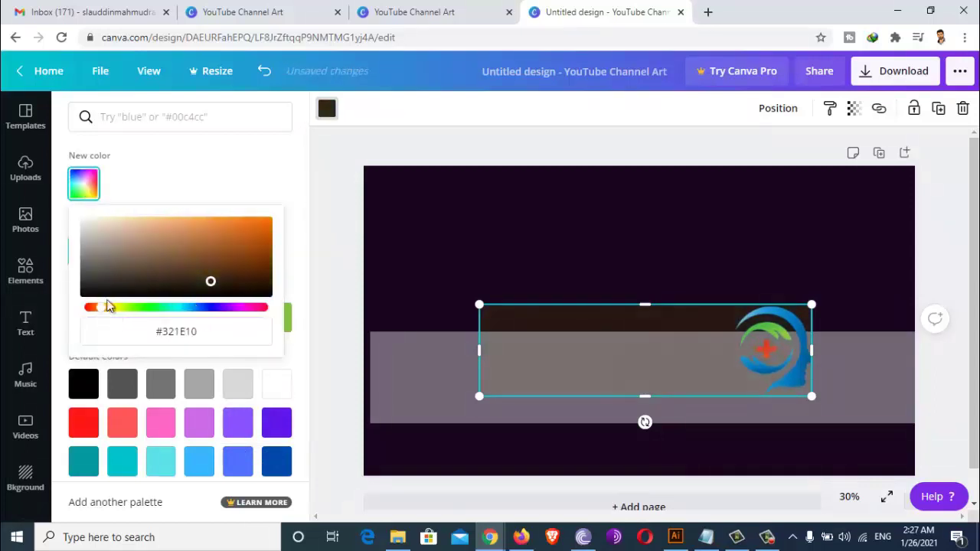
pyautogui.moveTo(229, 250); pyautogui.dragTo(281, 217)
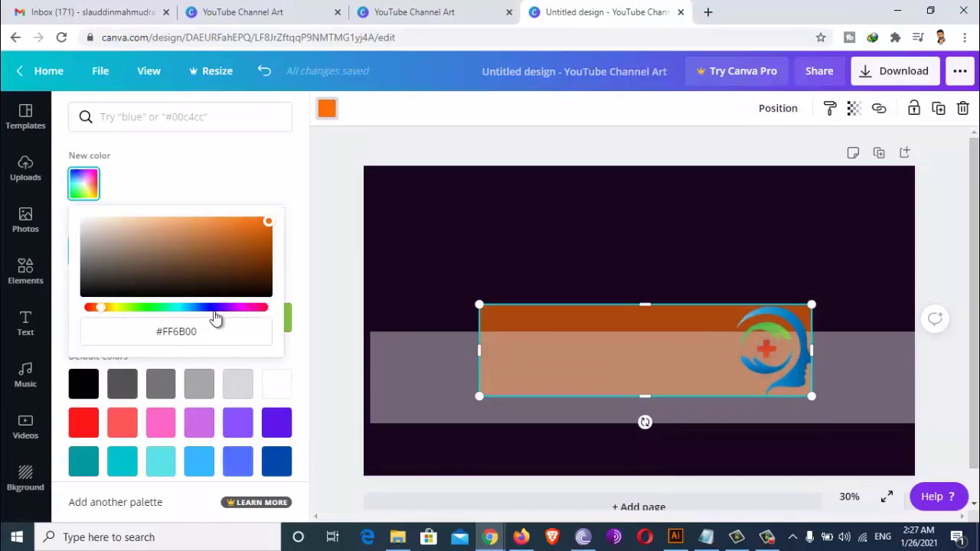
pyautogui.moveTo(100, 314); pyautogui.dragTo(96, 310)
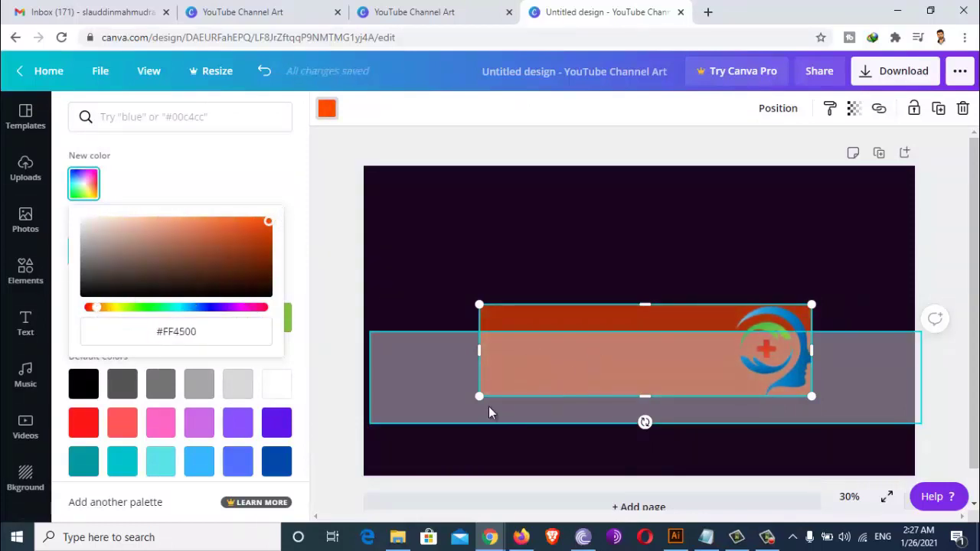
# Make the narrower orange rectangle fully opaque and align the wide band over it, flush with both page edges
pyautogui.moveTo(488, 406); pyautogui.dragTo(453, 368)
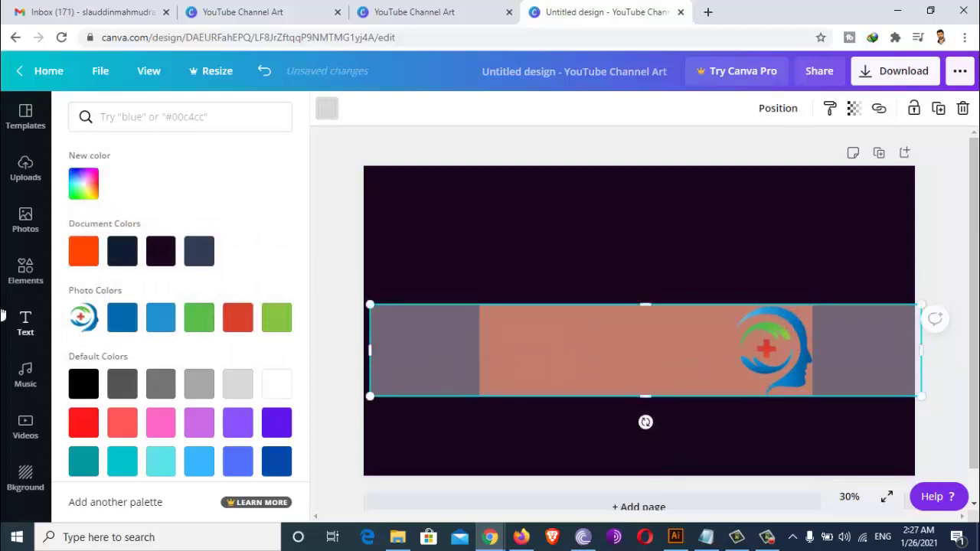
pyautogui.moveTo(630, 351); pyautogui.dragTo(632, 374)
pyautogui.click(647, 316)
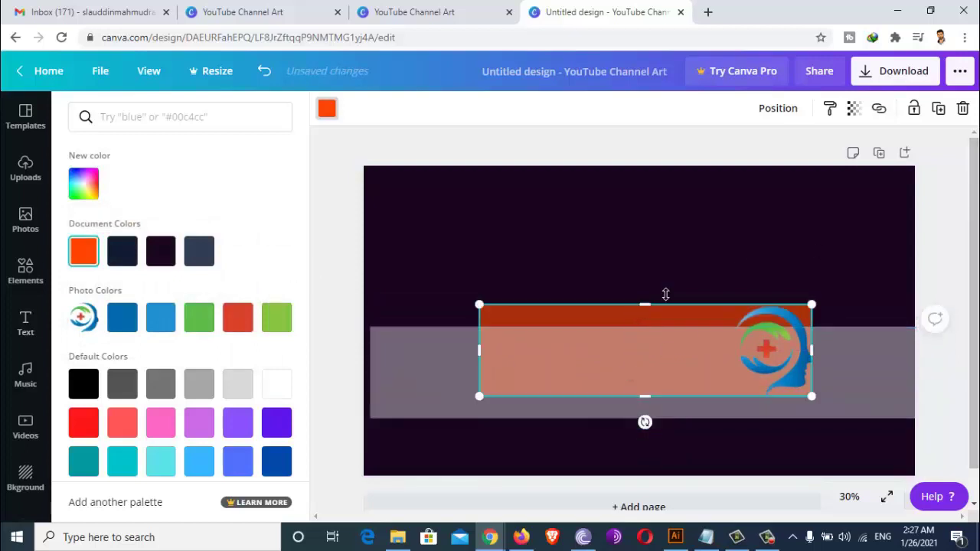
pyautogui.click(855, 108)
pyautogui.moveTo(790, 156); pyautogui.dragTo(840, 153)
pyautogui.click(631, 349)
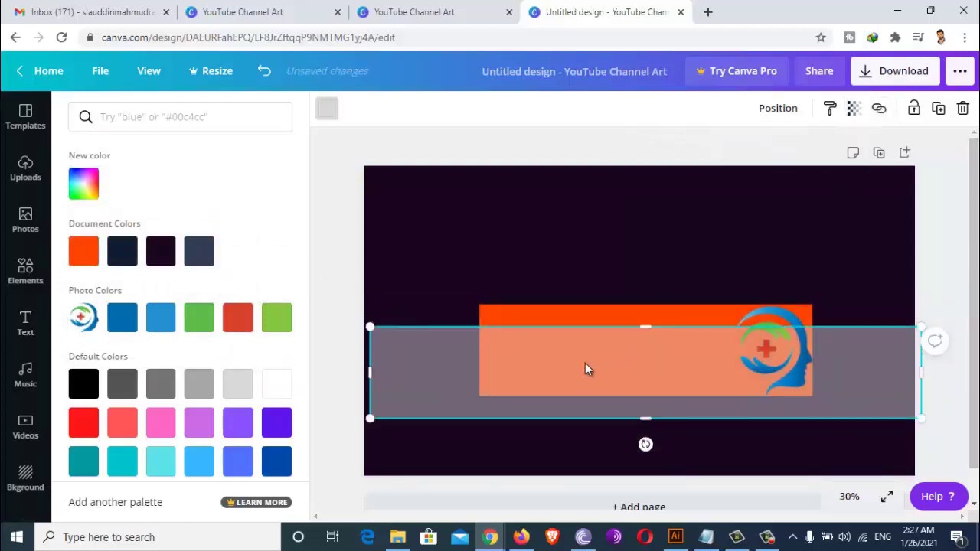
pyautogui.moveTo(587, 368); pyautogui.dragTo(601, 347)
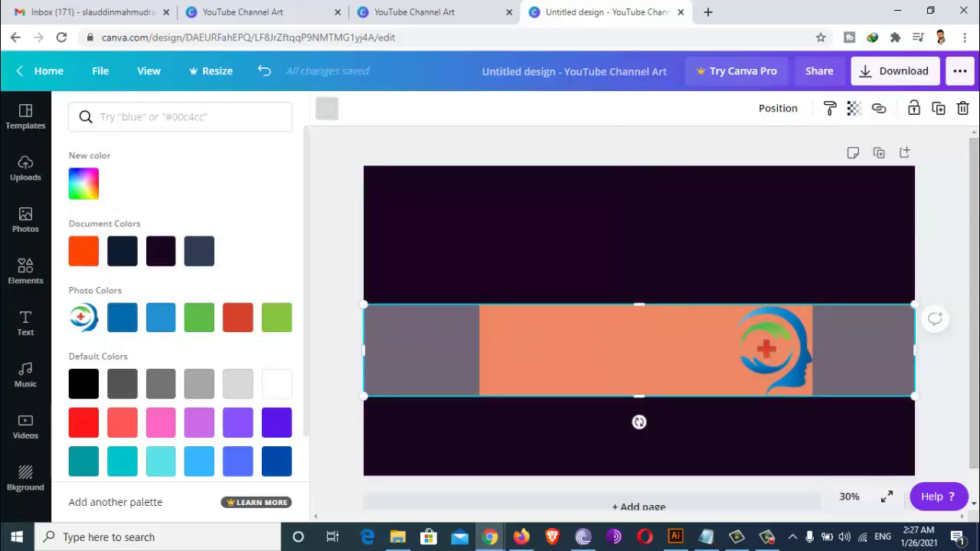
# Recolour the wide band with the document's orange-red and set its transparency value to 47
pyautogui.click(84, 253)
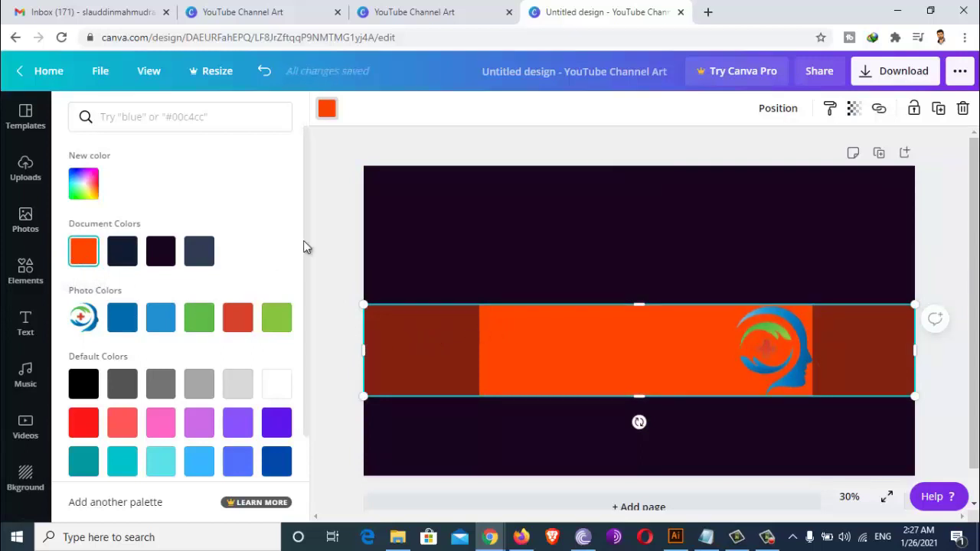
pyautogui.click(854, 108)
pyautogui.click(740, 146)
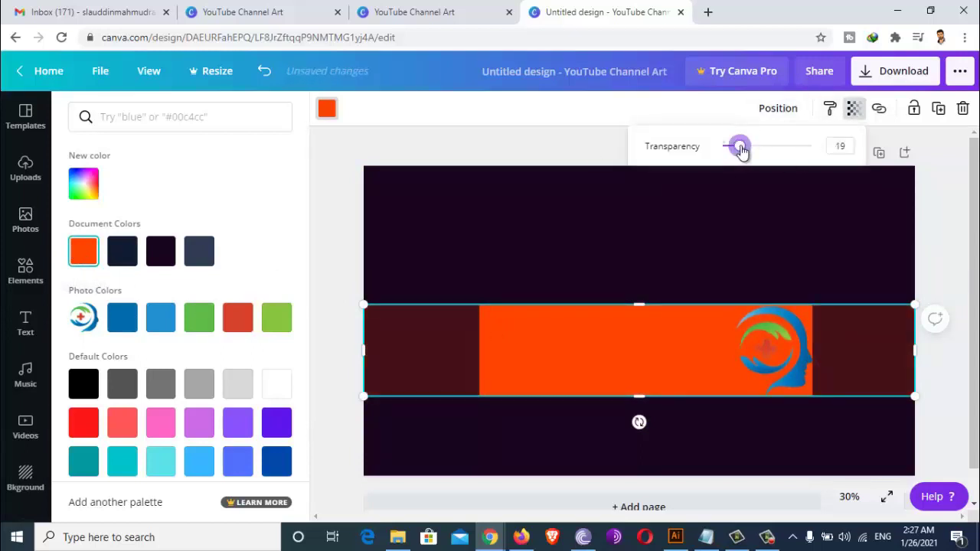
pyautogui.moveTo(754, 149); pyautogui.dragTo(771, 154)
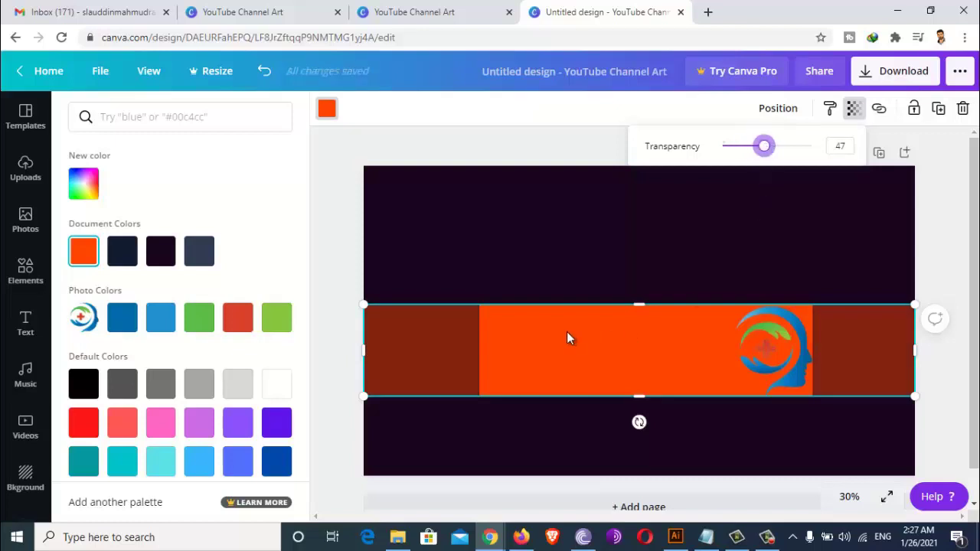
# Shift the wide band down, make the narrower orange rectangle semi-transparent, and move the band back level with it
pyautogui.moveTo(567, 334); pyautogui.dragTo(572, 337)
pyautogui.click(577, 313)
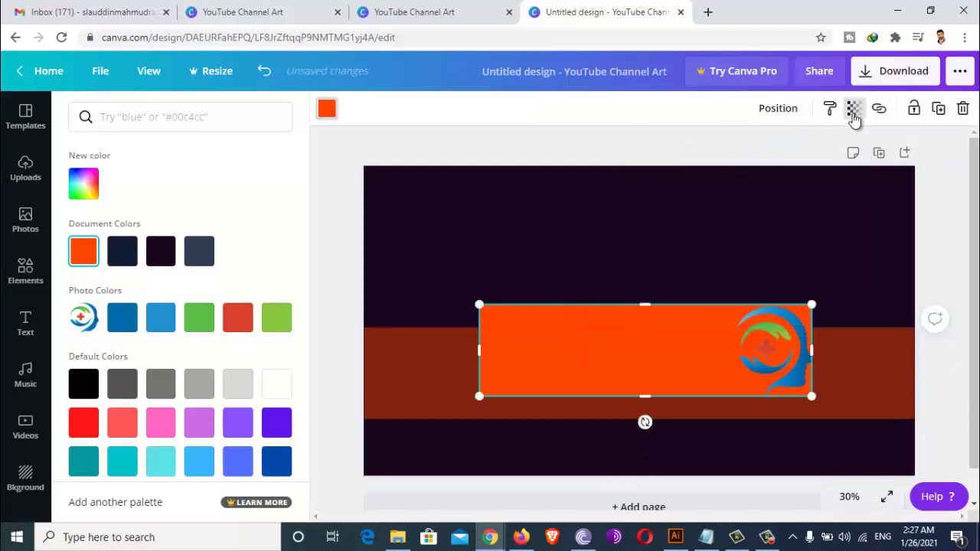
pyautogui.click(852, 109)
pyautogui.click(766, 147)
pyautogui.click(449, 365)
pyautogui.moveTo(449, 365); pyautogui.dragTo(451, 338)
# Try the dark document colours on the wide band and set its colour to black, #000000
pyautogui.click(157, 257)
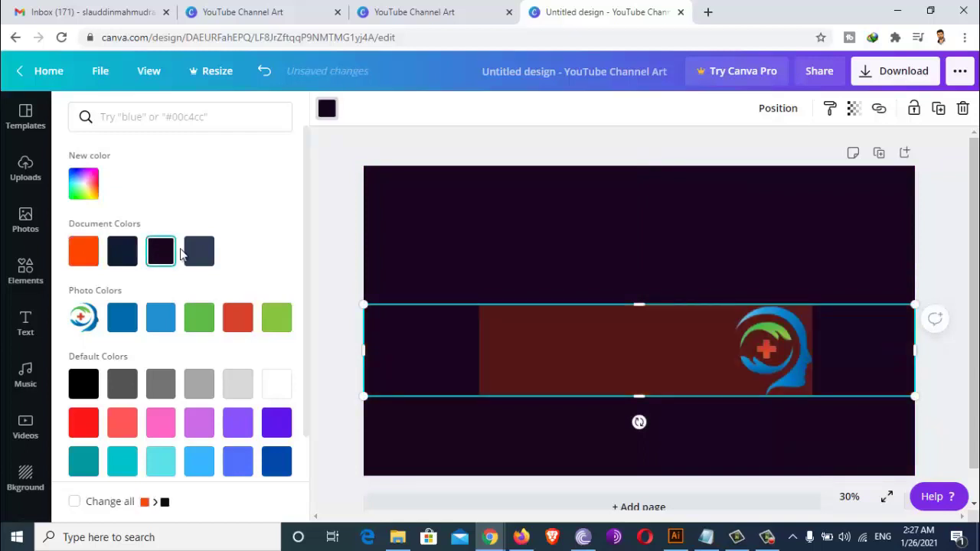
pyautogui.click(184, 255)
pyautogui.click(157, 257)
pyautogui.click(83, 183)
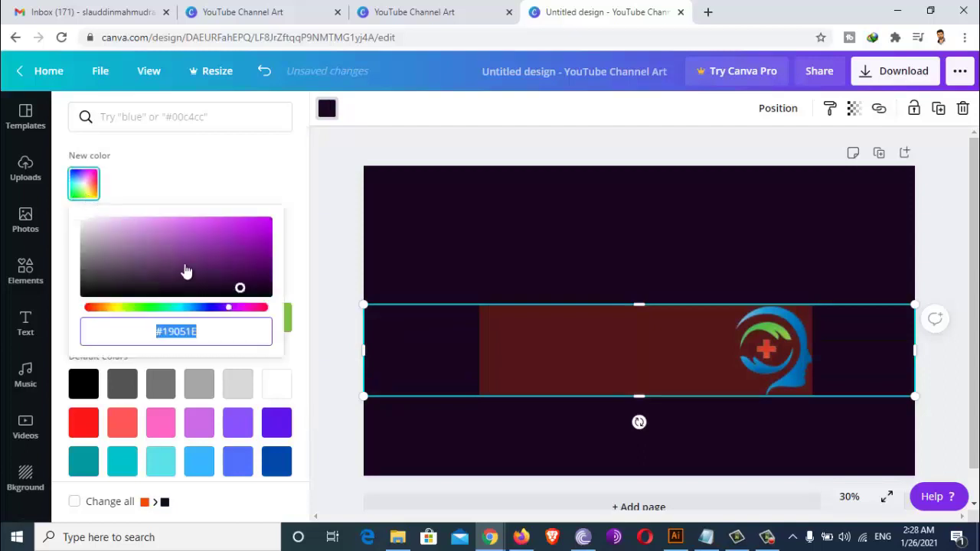
pyautogui.moveTo(186, 271); pyautogui.dragTo(71, 308)
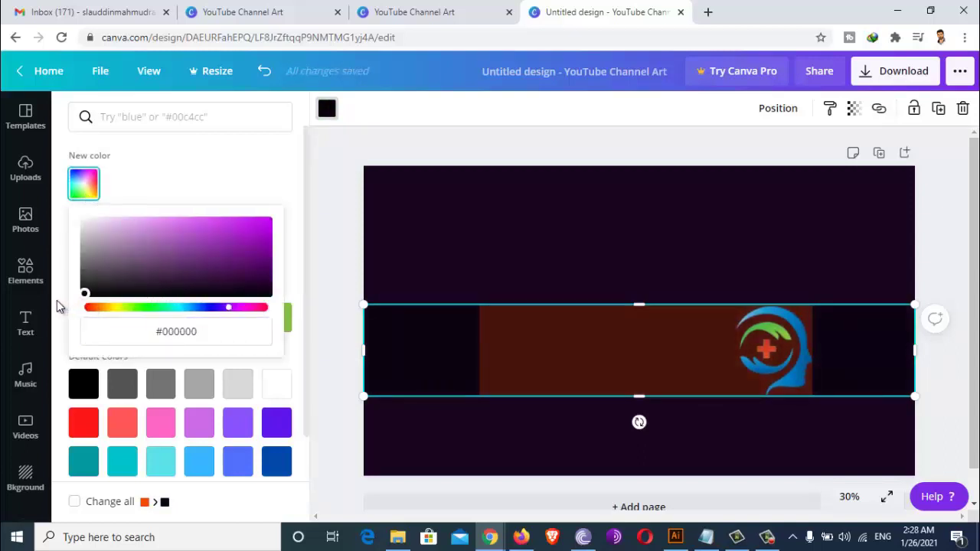
# Shift the wide black band down, adjust the transparency of the narrower orange rectangle, and move the band back over it
pyautogui.moveTo(383, 342); pyautogui.dragTo(502, 367)
pyautogui.click(539, 324)
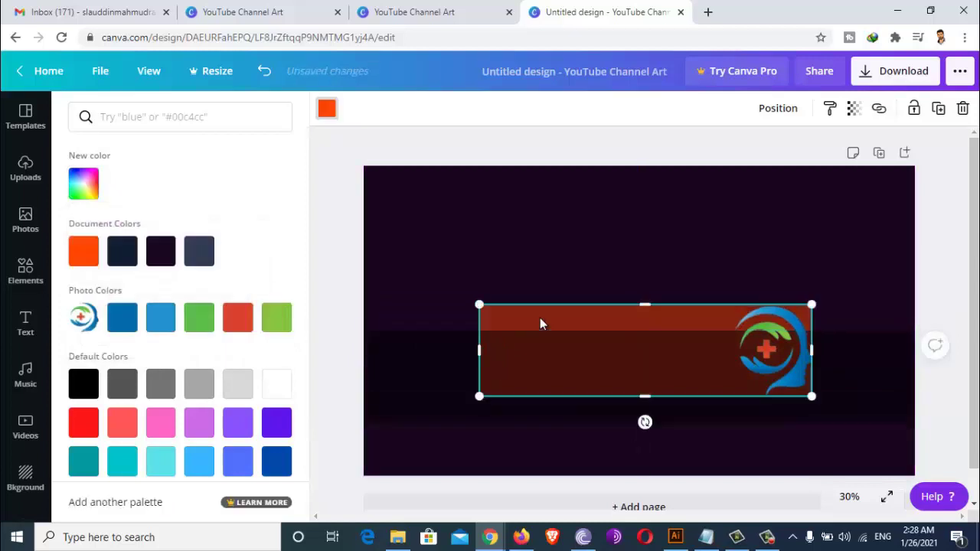
pyautogui.click(853, 108)
pyautogui.moveTo(753, 144); pyautogui.dragTo(722, 219)
pyautogui.moveTo(656, 344); pyautogui.dragTo(668, 324)
# Recolour the wide band light grey, shift it down, and make the narrower orange rectangle fully opaque
pyautogui.click(238, 389)
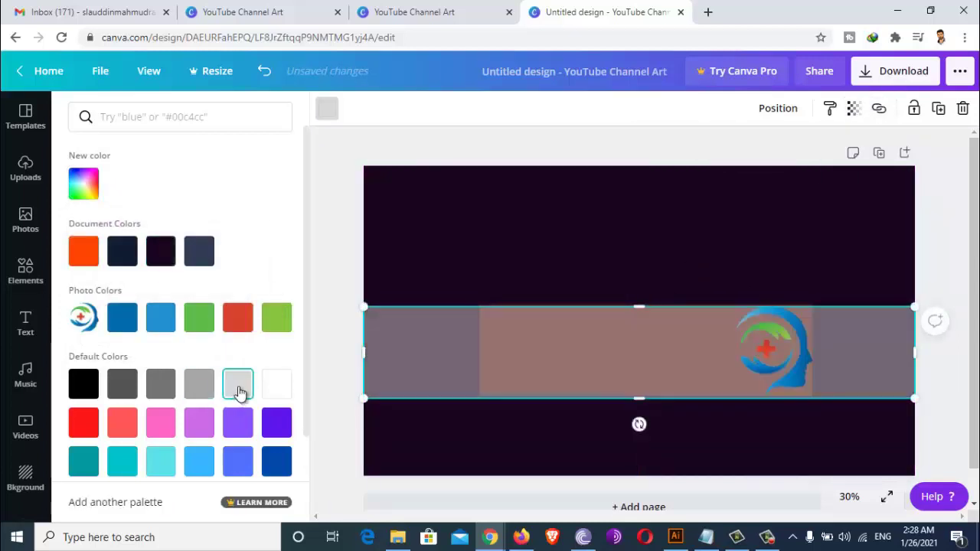
pyautogui.moveTo(558, 344); pyautogui.dragTo(558, 364)
pyautogui.click(569, 310)
pyautogui.click(854, 108)
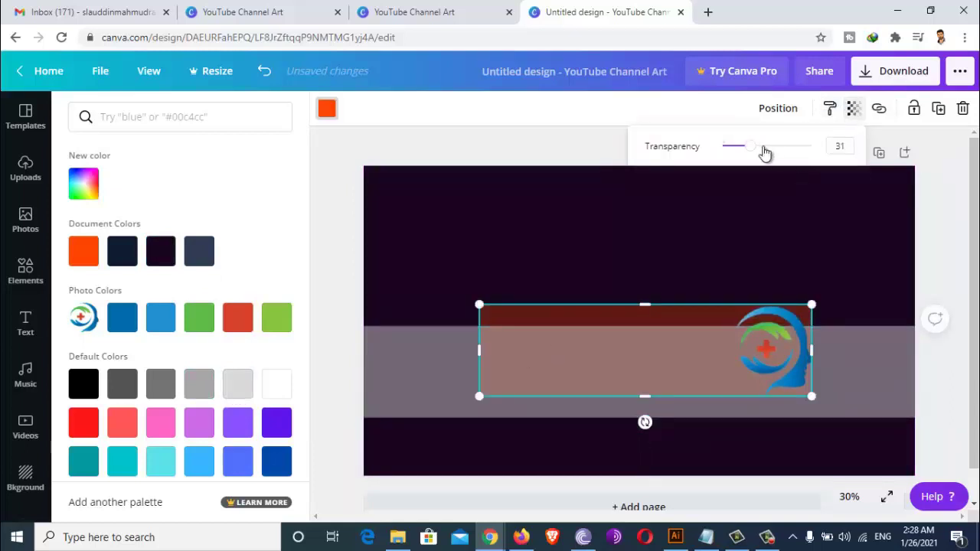
pyautogui.moveTo(765, 145); pyautogui.dragTo(823, 147)
# Recolour the narrower rectangle light grey and align the wide band over it, flush with both page edges
pyautogui.moveTo(687, 358); pyautogui.dragTo(688, 347)
pyautogui.hotkey('ctrl', 'z')
pyautogui.click(663, 330)
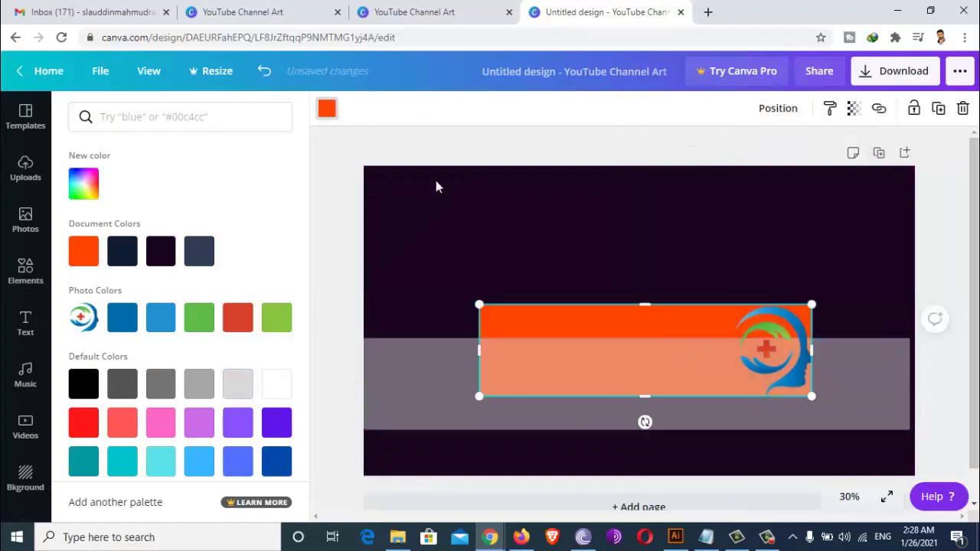
pyautogui.click(243, 383)
pyautogui.moveTo(424, 386); pyautogui.dragTo(453, 327)
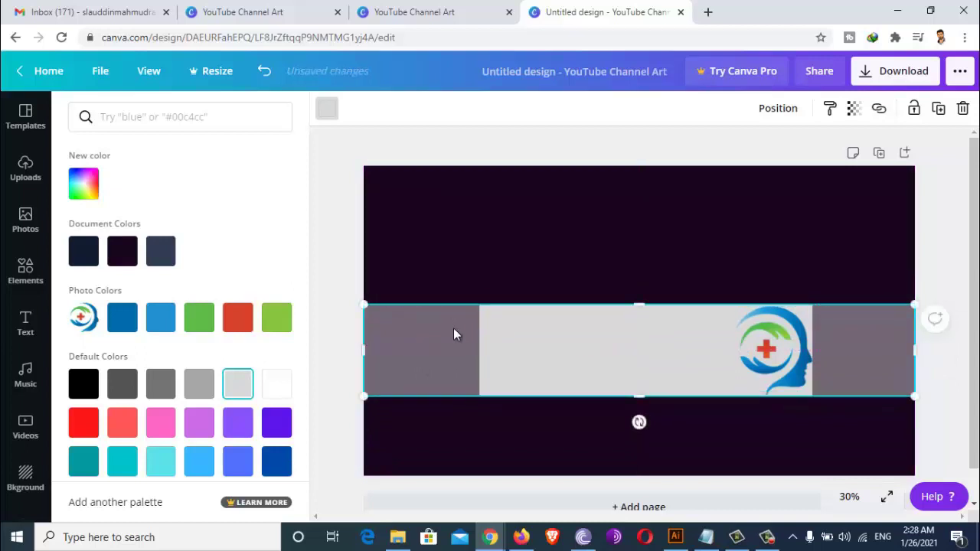
# Try the logo's red and green and the document's slate colour on the wide band, and set it to black, #000000
pyautogui.click(248, 321)
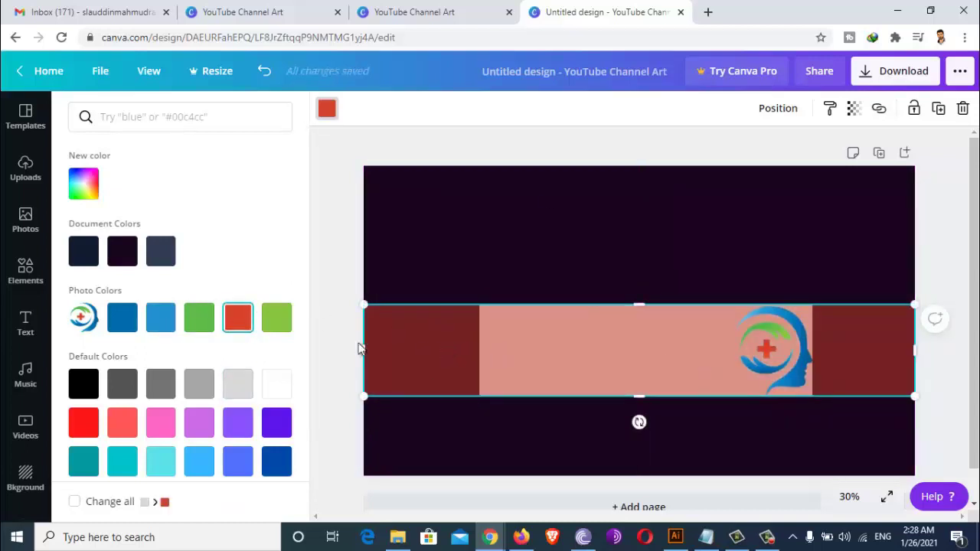
pyautogui.click(198, 322)
pyautogui.click(157, 254)
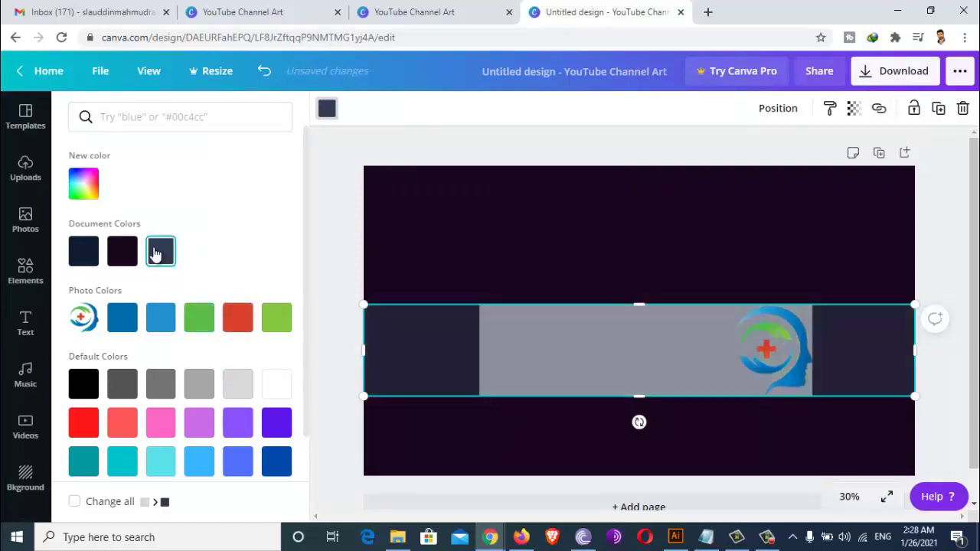
pyautogui.click(83, 184)
pyautogui.moveTo(160, 277); pyautogui.dragTo(83, 298)
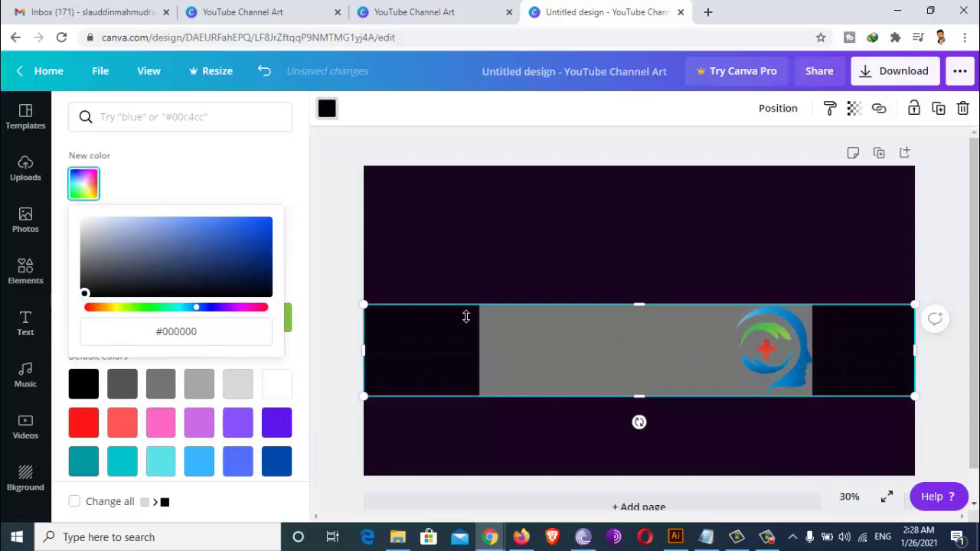
# Shift the wide band down, open the narrower rectangle's transparency setting, and move the band back level with the rectangle
pyautogui.moveTo(465, 316); pyautogui.dragTo(590, 339)
pyautogui.click(591, 339)
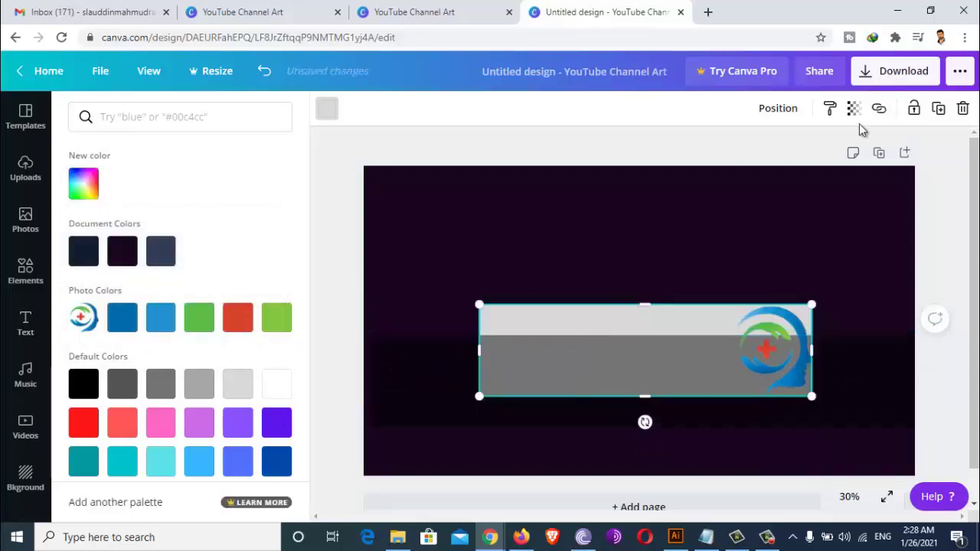
pyautogui.click(853, 108)
pyautogui.click(671, 335)
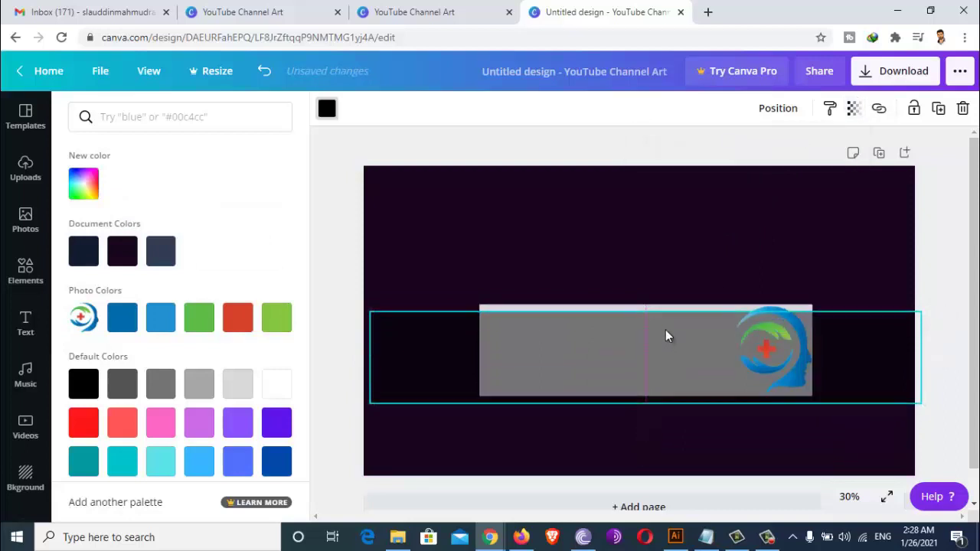
pyautogui.moveTo(667, 331); pyautogui.dragTo(713, 329)
# Try default colours such as orange, lime, purple, red and dark grey on the wide band, and set it to yellow
pyautogui.scroll(-1, 245, 425)
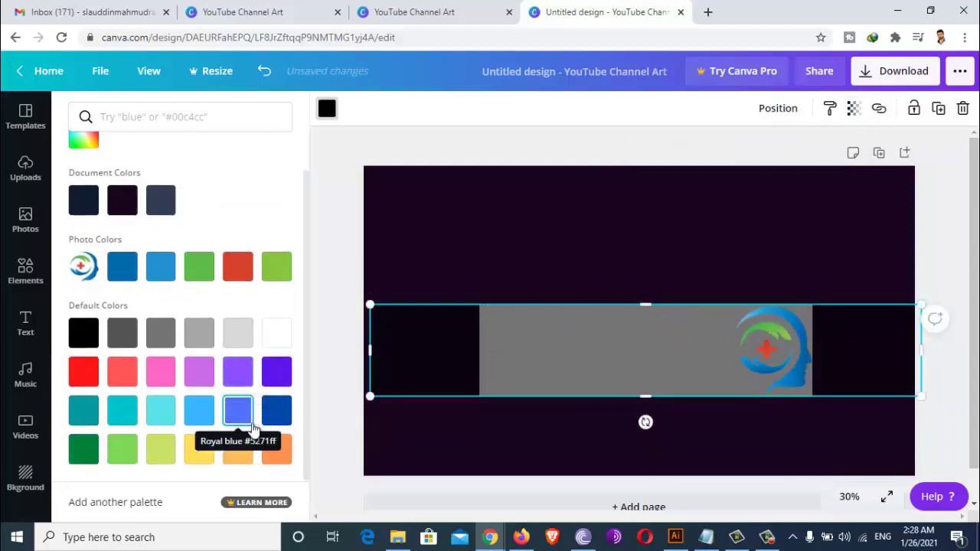
pyautogui.click(283, 456)
pyautogui.click(240, 456)
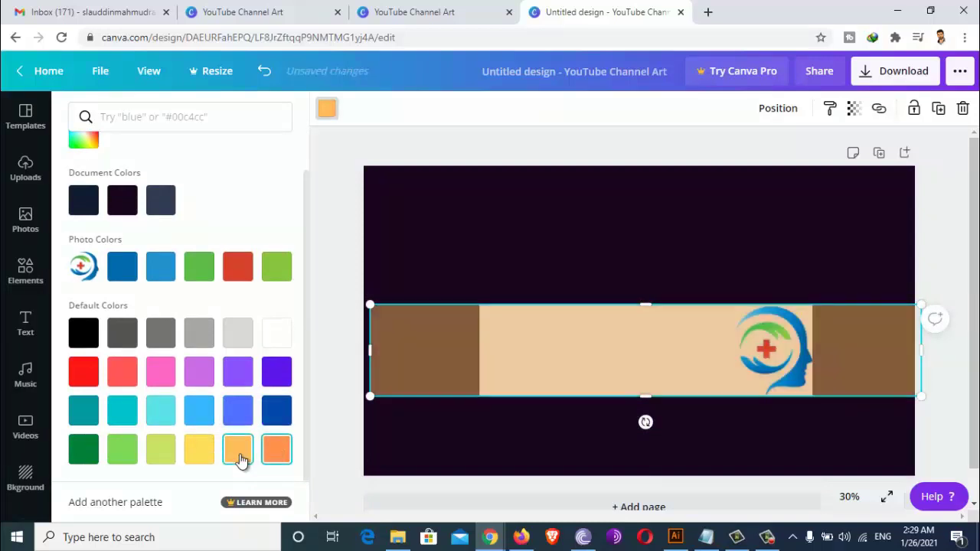
pyautogui.click(166, 455)
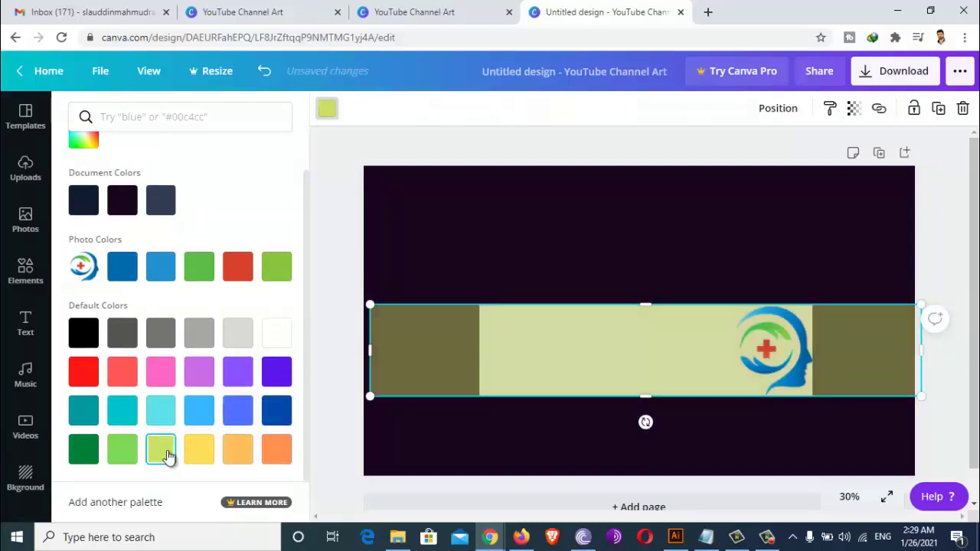
pyautogui.click(239, 455)
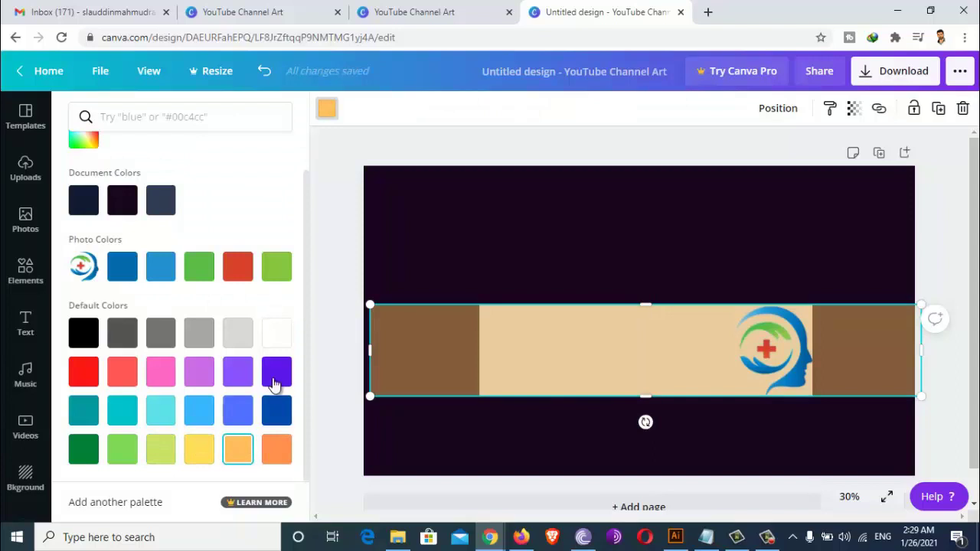
pyautogui.click(275, 381)
pyautogui.click(201, 380)
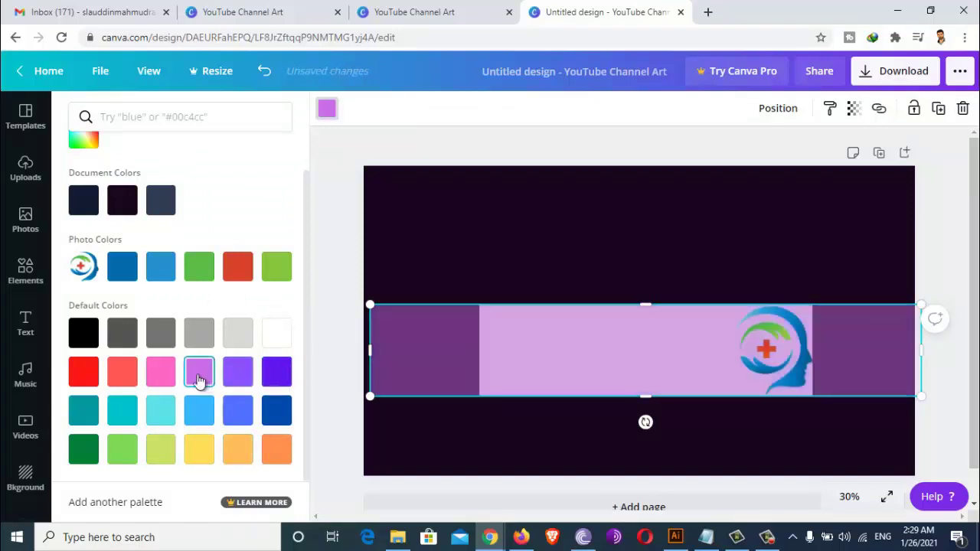
pyautogui.click(124, 381)
pyautogui.click(88, 376)
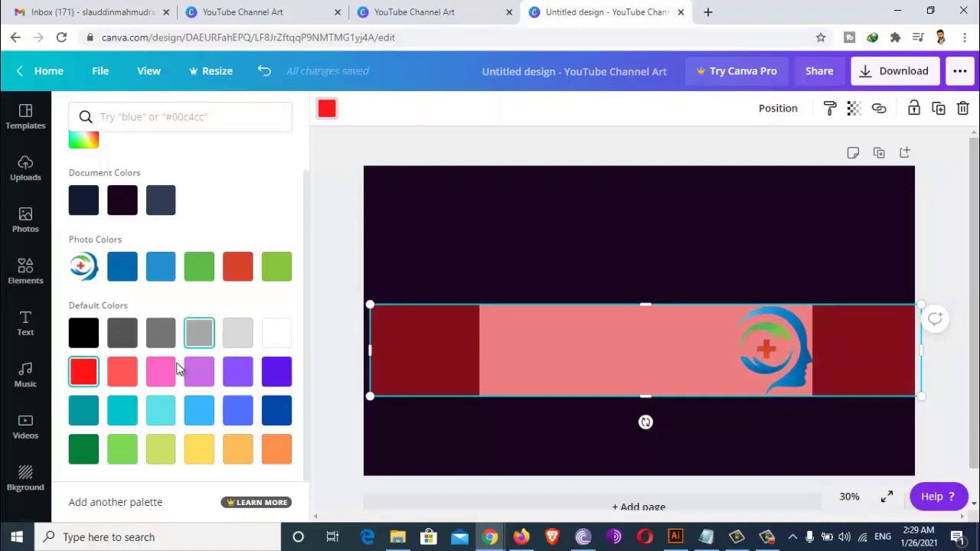
pyautogui.click(119, 340)
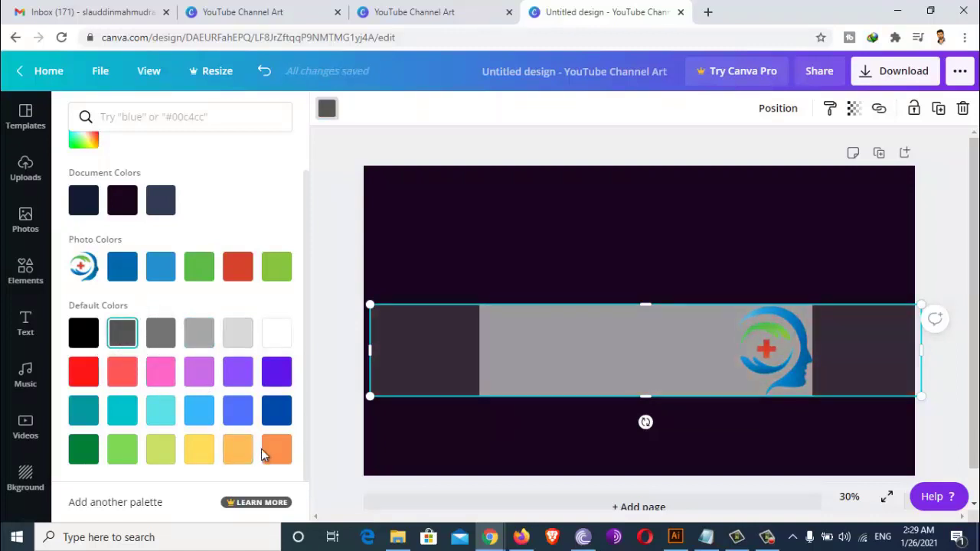
pyautogui.click(212, 450)
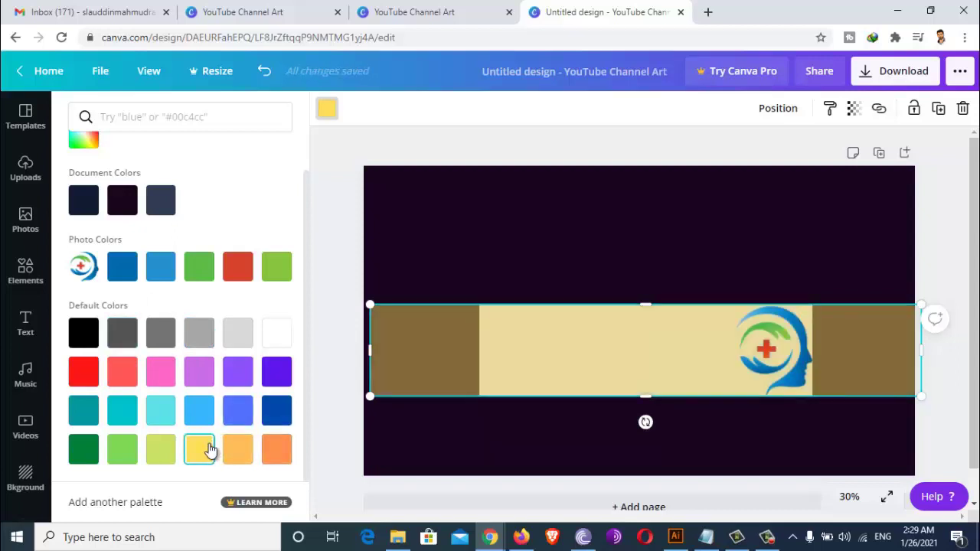
# Browse the ready-made font combinations in the text library
pyautogui.click(31, 328)
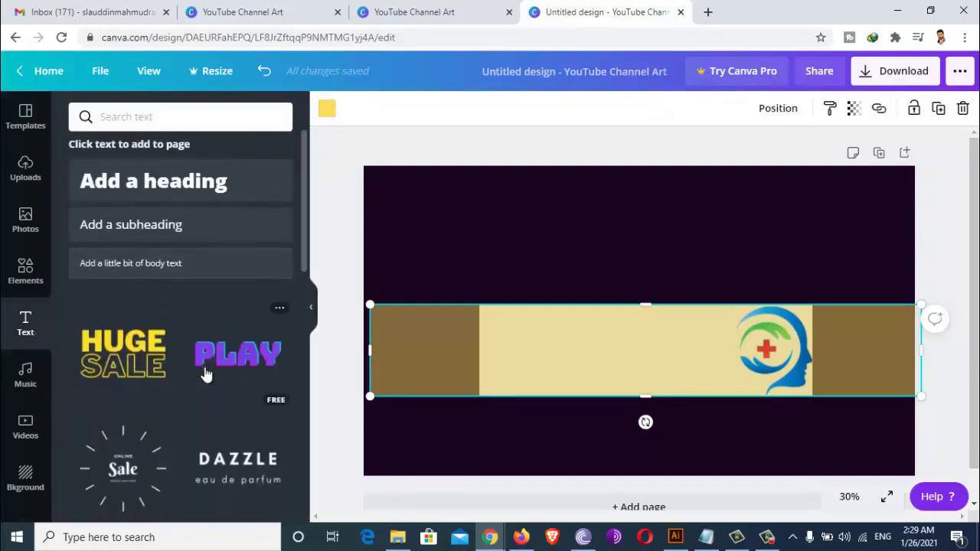
pyautogui.scroll(-3, 203, 372)
pyautogui.scroll(3, 195, 348)
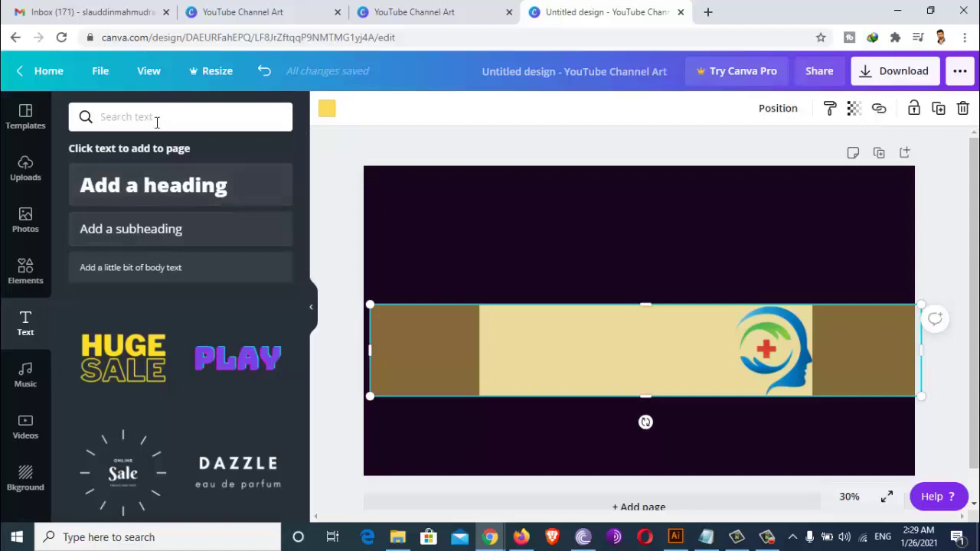
pyautogui.scroll(-5, 146, 372)
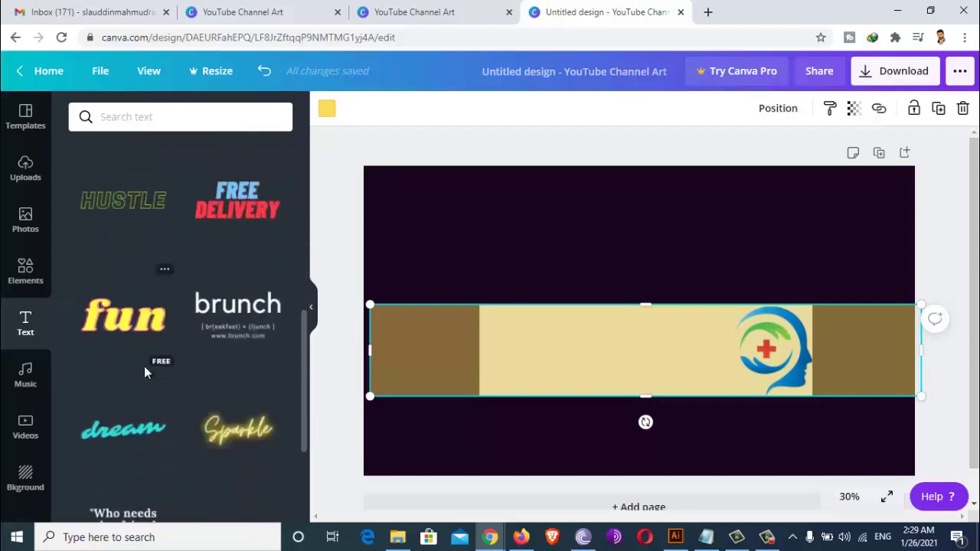
pyautogui.scroll(-8, 144, 366)
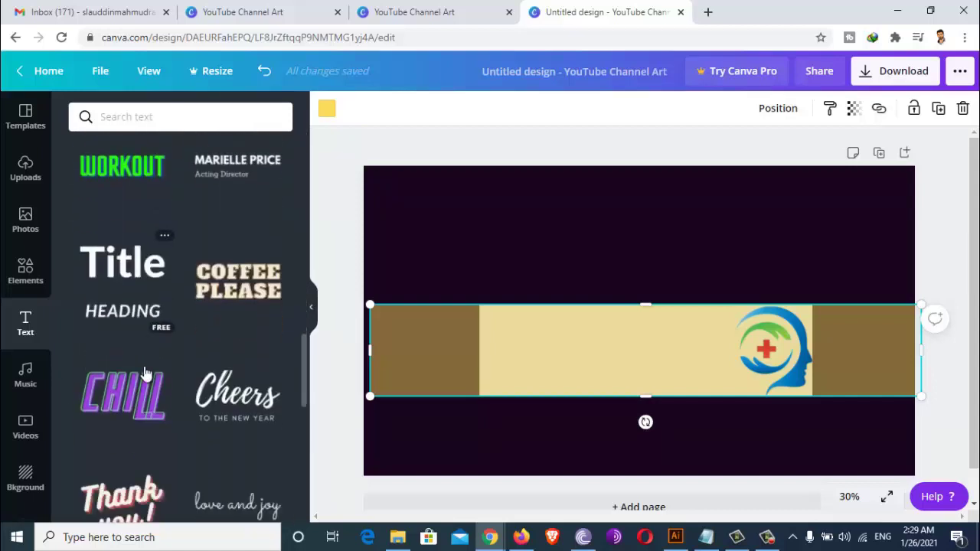
pyautogui.scroll(-6, 144, 372)
pyautogui.scroll(-3, 146, 372)
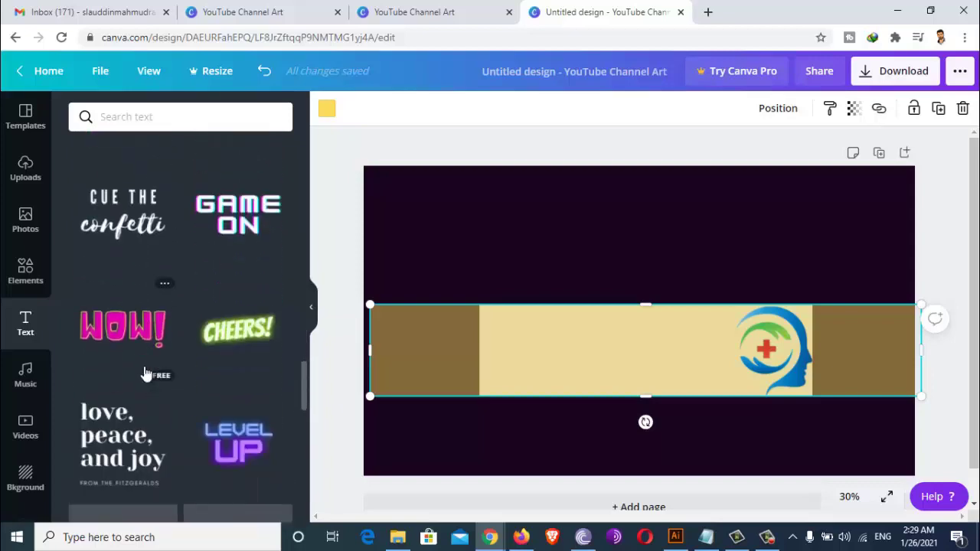
pyautogui.scroll(20, 144, 372)
# Enter health in the text search, clear it, and look through the first font combinations again
pyautogui.click(166, 116)
pyautogui.write('h')
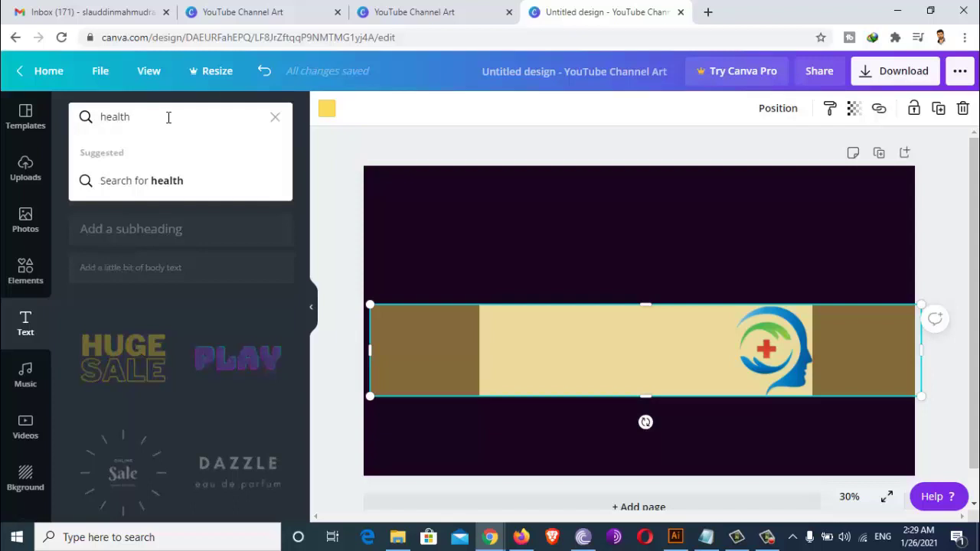
pyautogui.press('BackSpace')
pyautogui.scroll(-2, 201, 339)
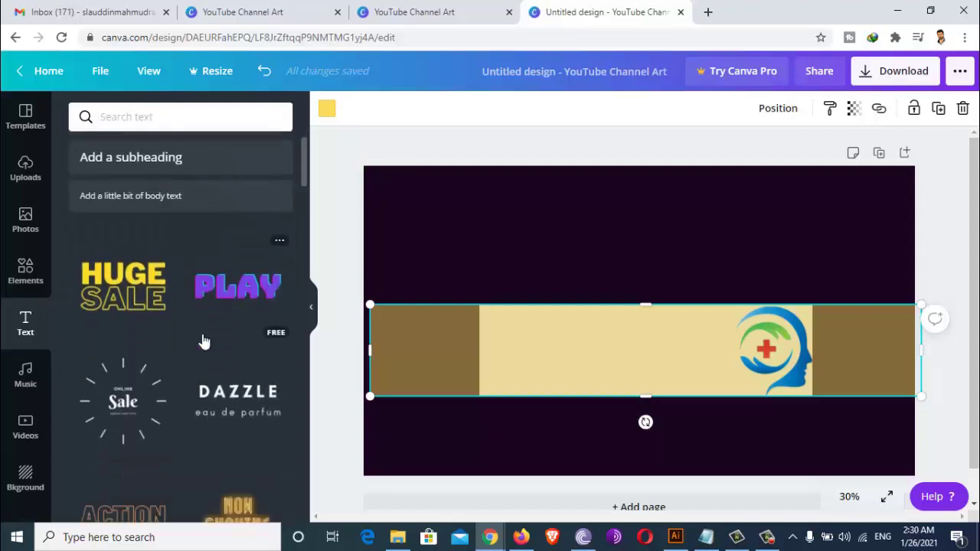
pyautogui.scroll(-2, 181, 356)
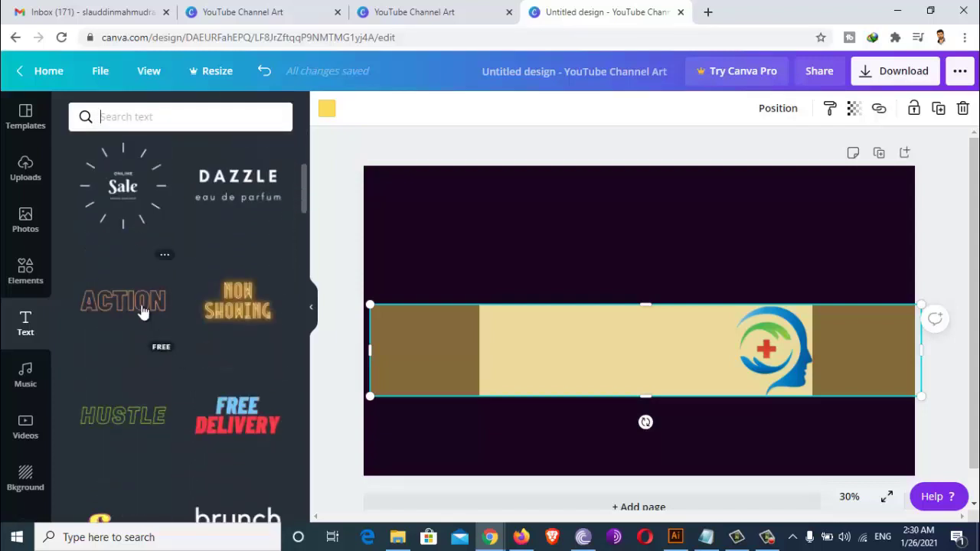
pyautogui.scroll(3, 144, 311)
# Add the outlined ACTION text style at the left end of the narrower rectangle and change its wording to HEALTH
pyautogui.click(123, 475)
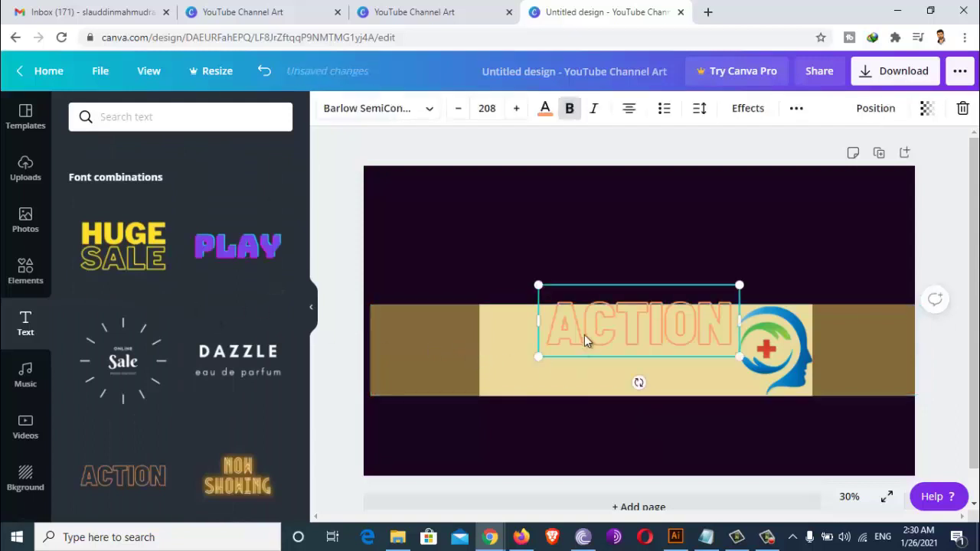
pyautogui.moveTo(564, 337); pyautogui.dragTo(533, 337)
pyautogui.doubleClick(534, 338)
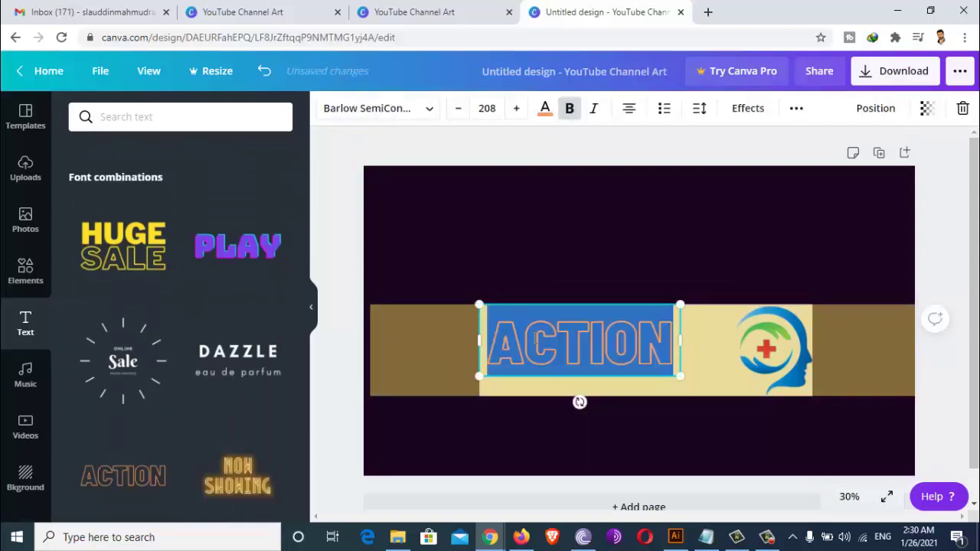
pyautogui.write('HEALTH')
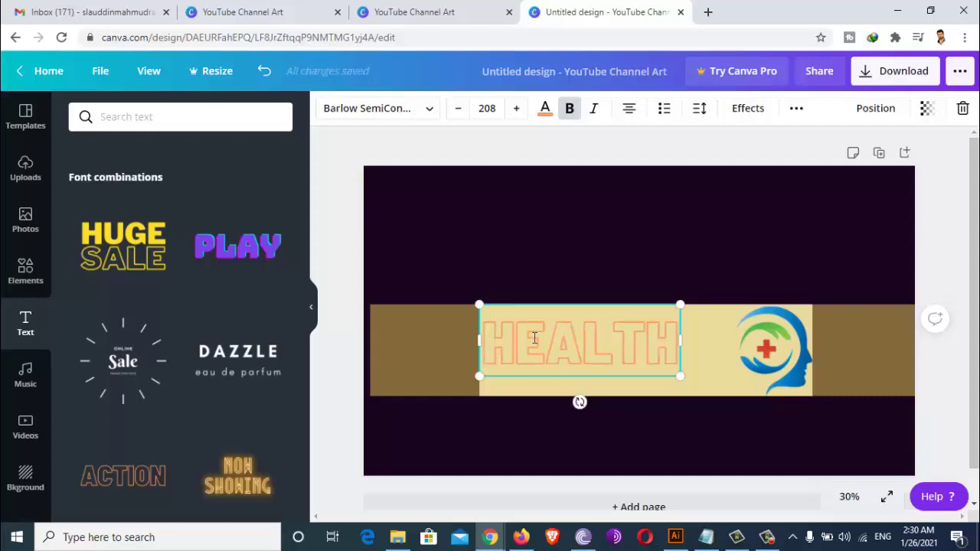
# Try the HUGE SALE font combination on the banner, remove it, and delete the outlined HEALTH text
pyautogui.doubleClick(529, 338)
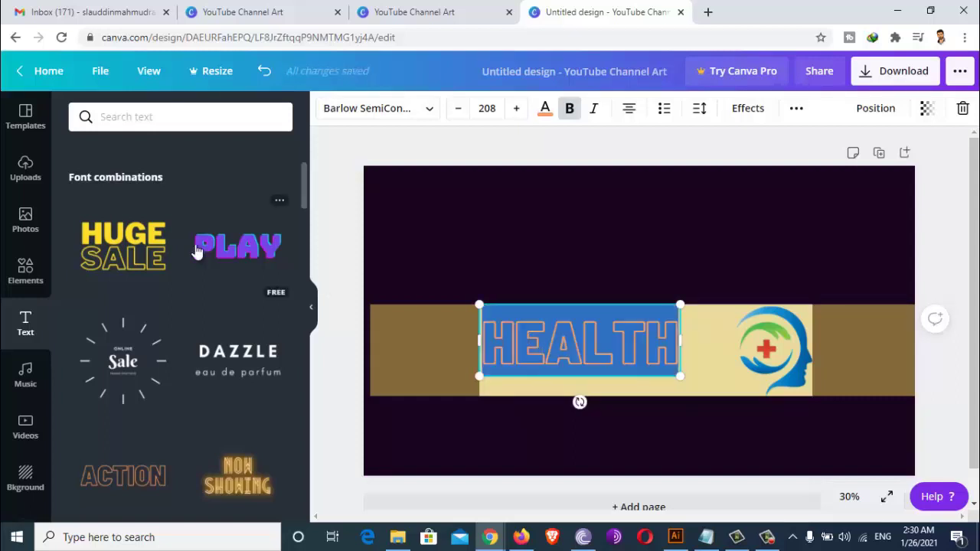
pyautogui.click(133, 240)
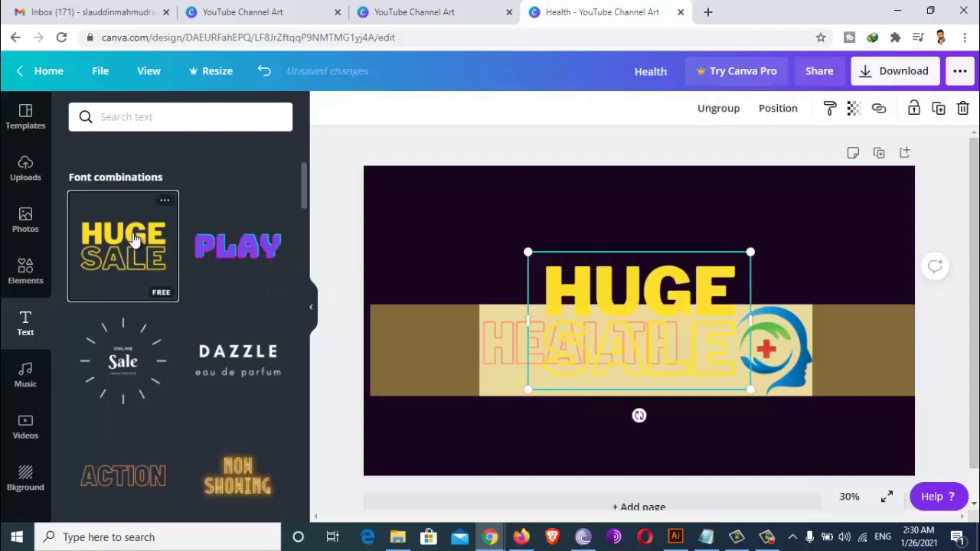
pyautogui.press('Delete')
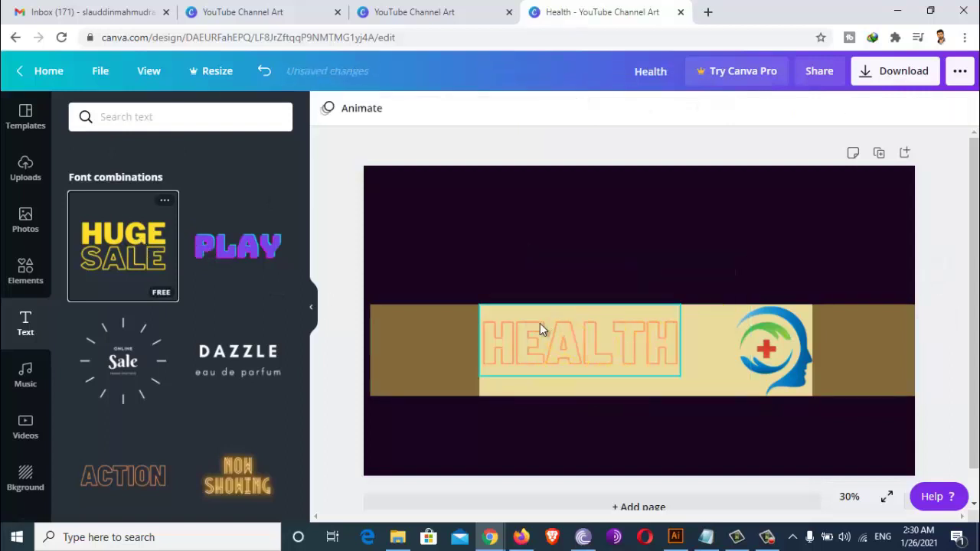
pyautogui.click(540, 323)
pyautogui.press('Delete')
pyautogui.click(120, 254)
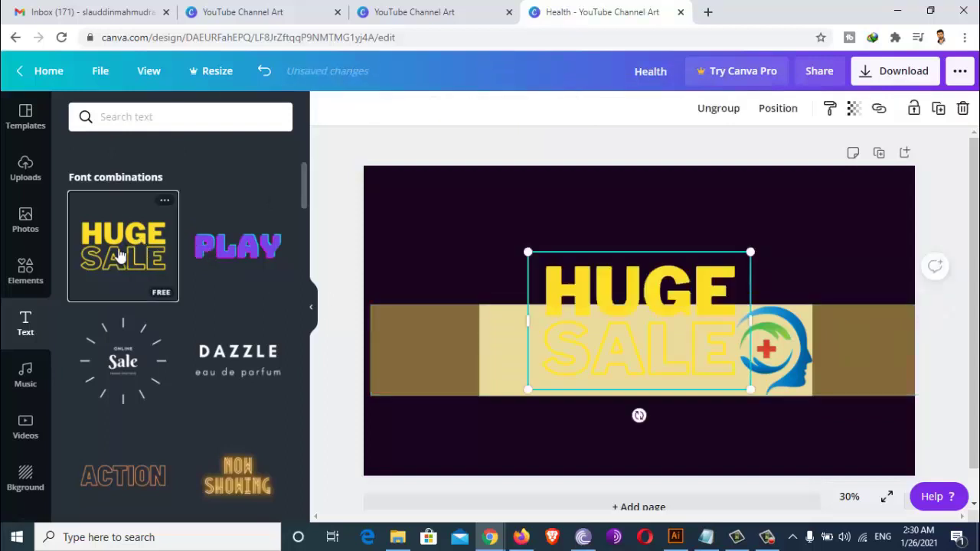
pyautogui.press('Delete')
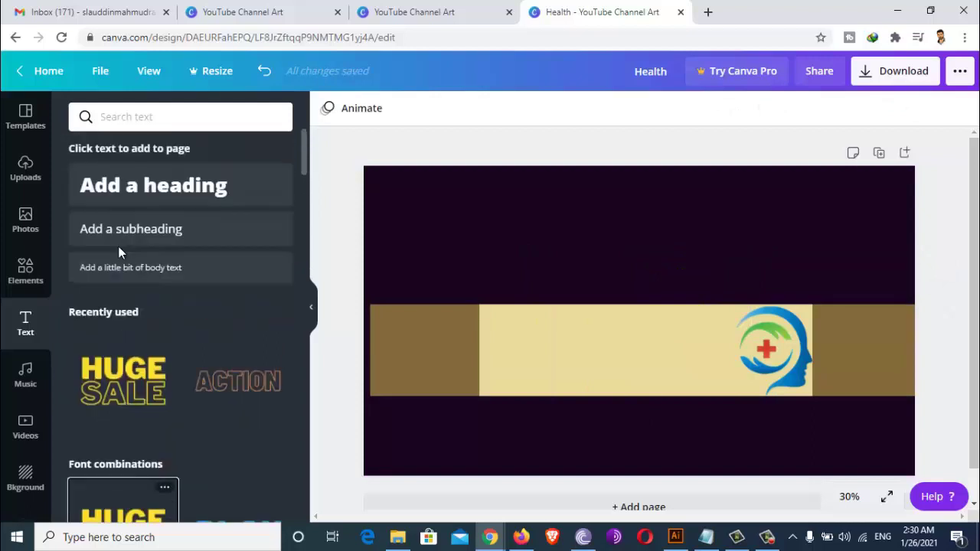
# Add a heading to the banner and replace its placeholder wording with Health Problem &sOLLUTION
pyautogui.click(164, 196)
pyautogui.moveTo(515, 322); pyautogui.dragTo(764, 327)
pyautogui.moveTo(646, 321); pyautogui.dragTo(606, 331)
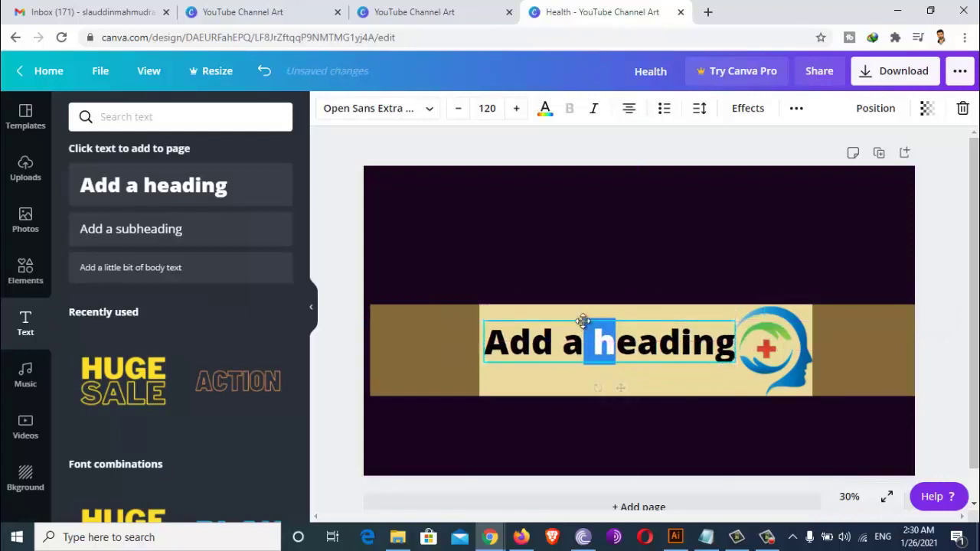
pyautogui.write('Health')
pyautogui.hotkey('ctrl', 'a')
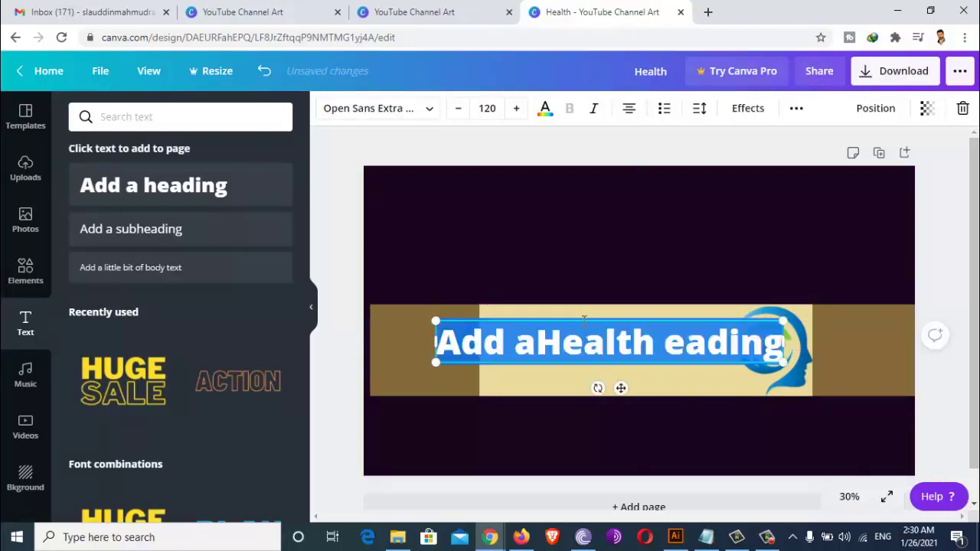
pyautogui.write('Health P')
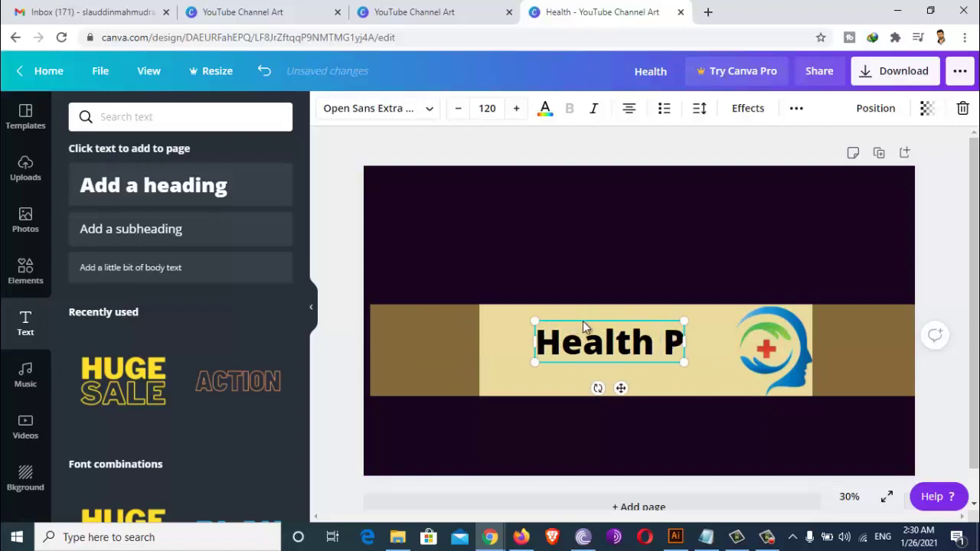
pyautogui.write('roblem N')
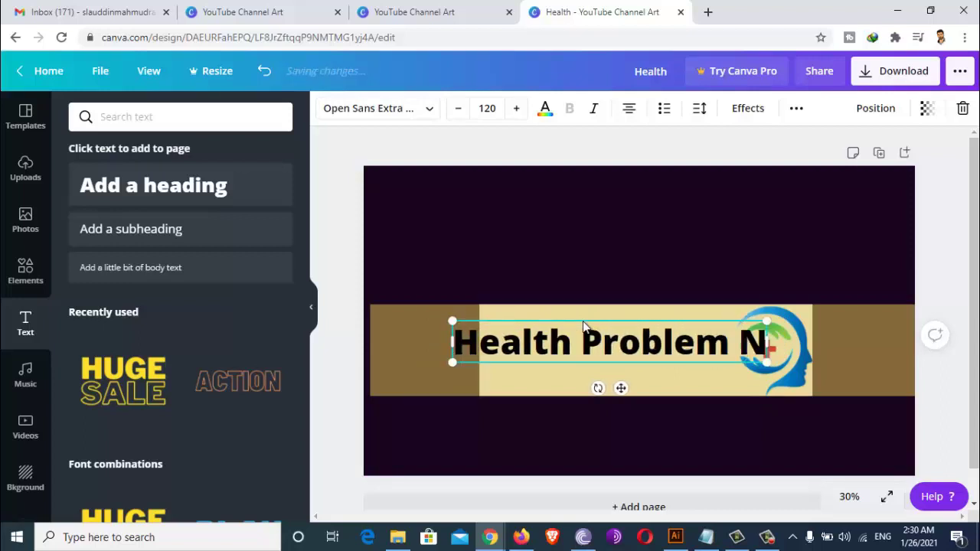
pyautogui.press('BackSpace')
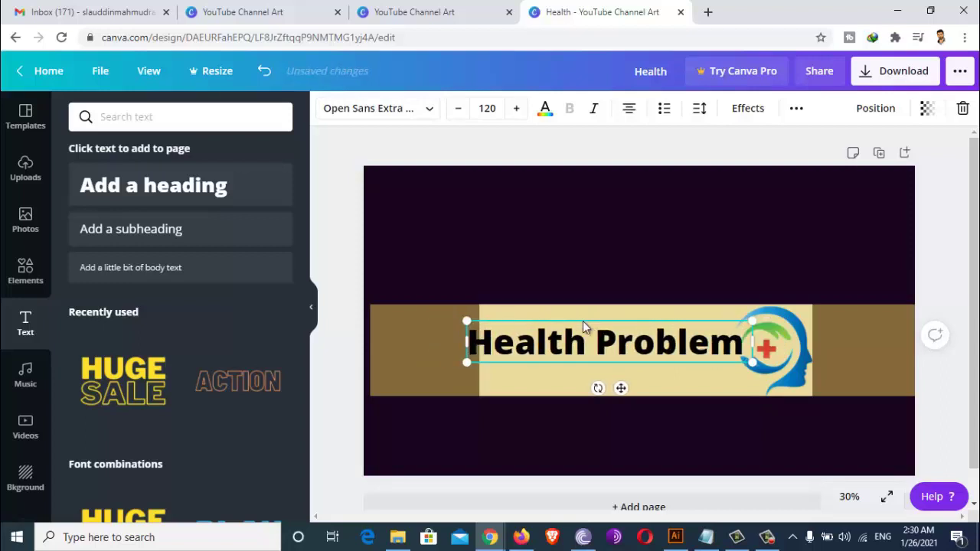
pyautogui.write('&sOLLUTION')
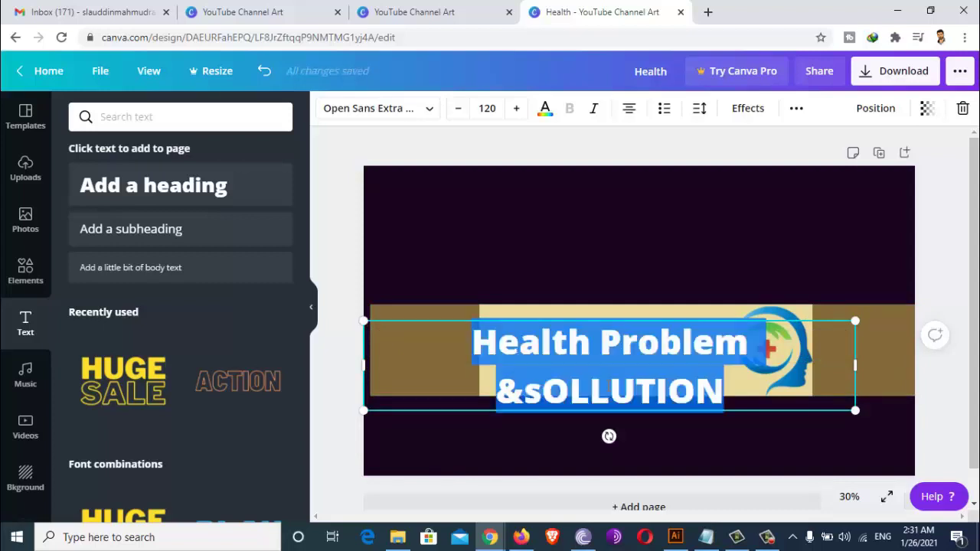
# Correct the heading's wording to Health Problem's &Sollution's
pyautogui.moveTo(528, 388); pyautogui.dragTo(731, 392)
pyautogui.write('Sollutions')
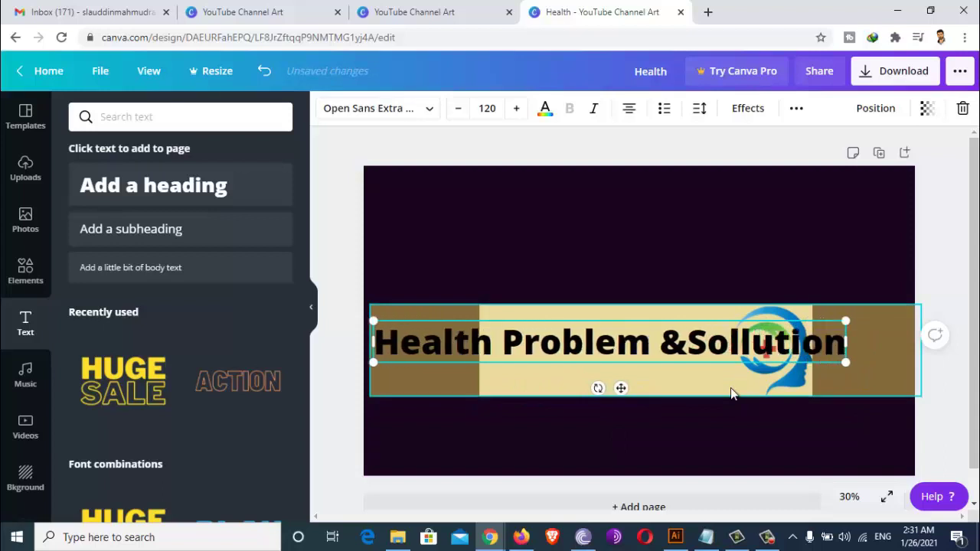
pyautogui.click(643, 351)
pyautogui.write("'s")
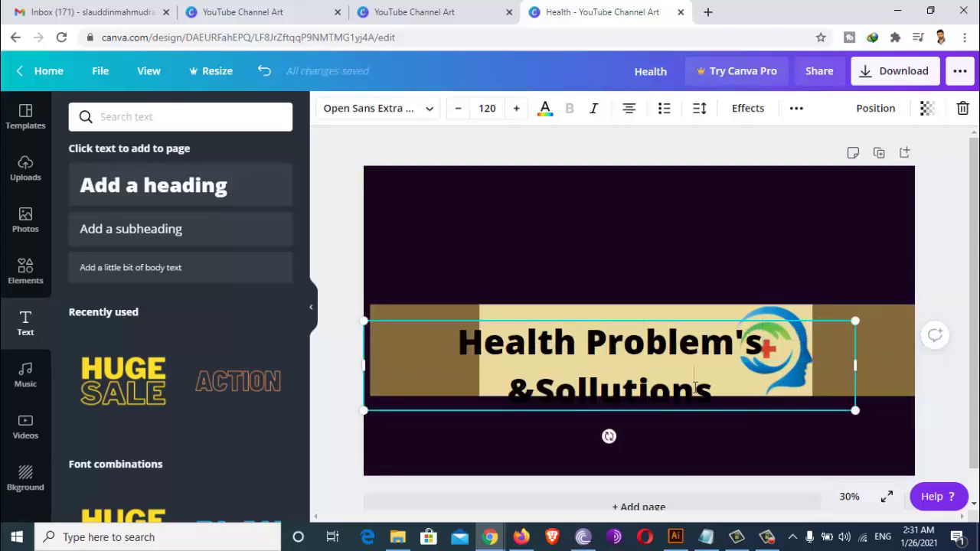
pyautogui.click(695, 388)
pyautogui.write("'")
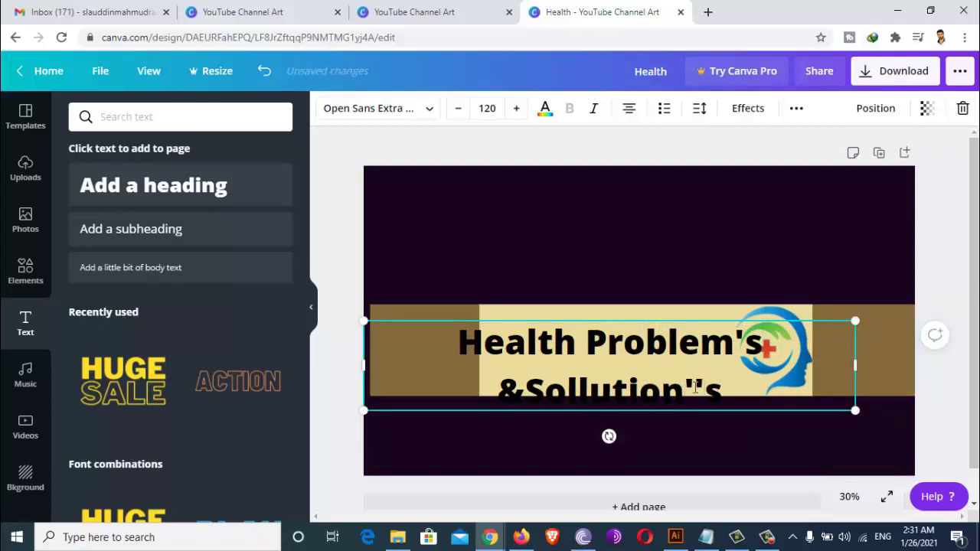
pyautogui.press('BackSpace')
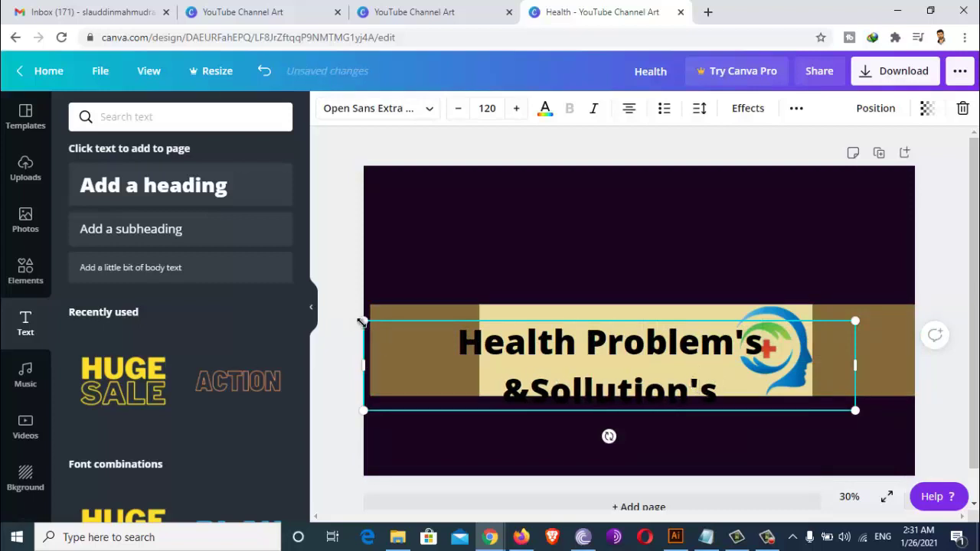
# Scale the heading down to a font size of about 90 and place it on the pale rectangle beside the logo
pyautogui.moveTo(361, 317); pyautogui.dragTo(457, 338)
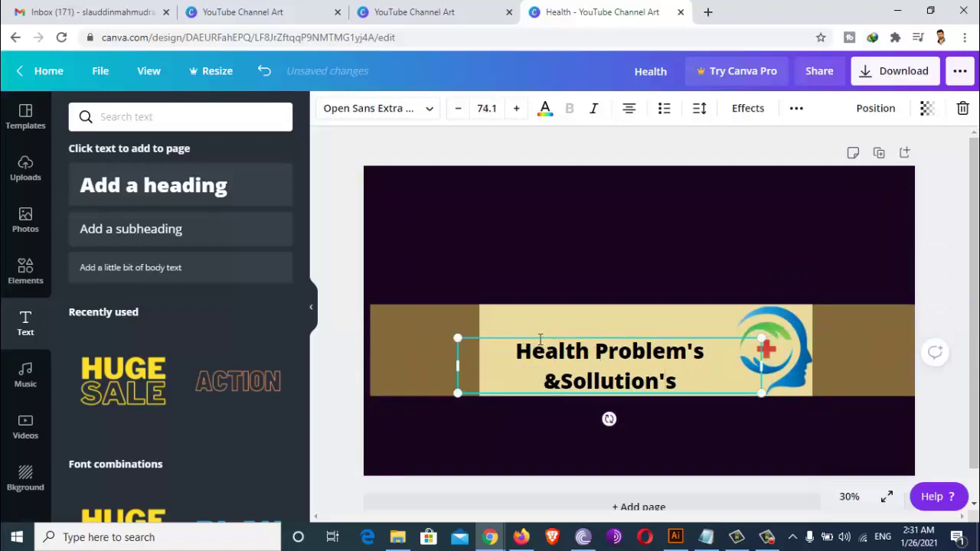
pyautogui.moveTo(539, 335); pyautogui.dragTo(513, 317)
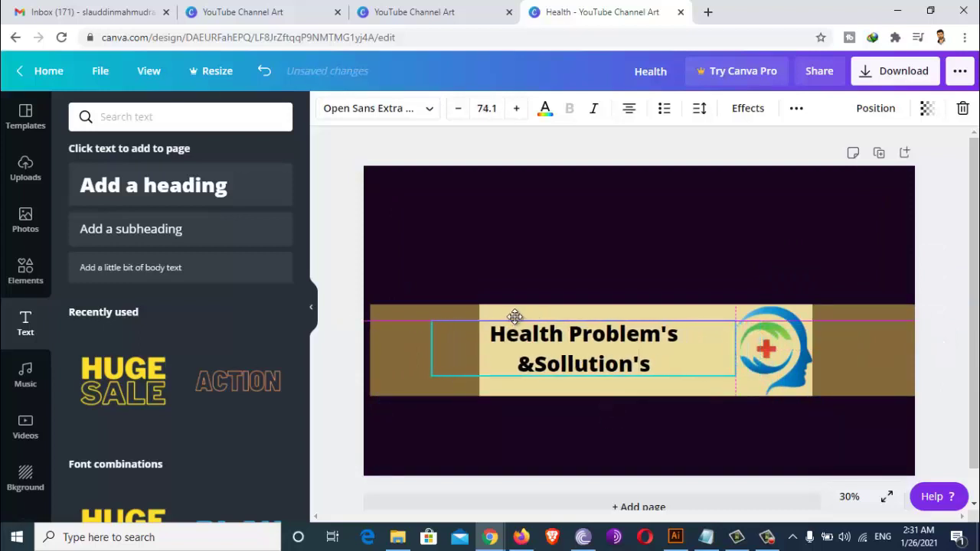
pyautogui.moveTo(735, 376); pyautogui.dragTo(769, 382)
pyautogui.moveTo(608, 321); pyautogui.dragTo(632, 328)
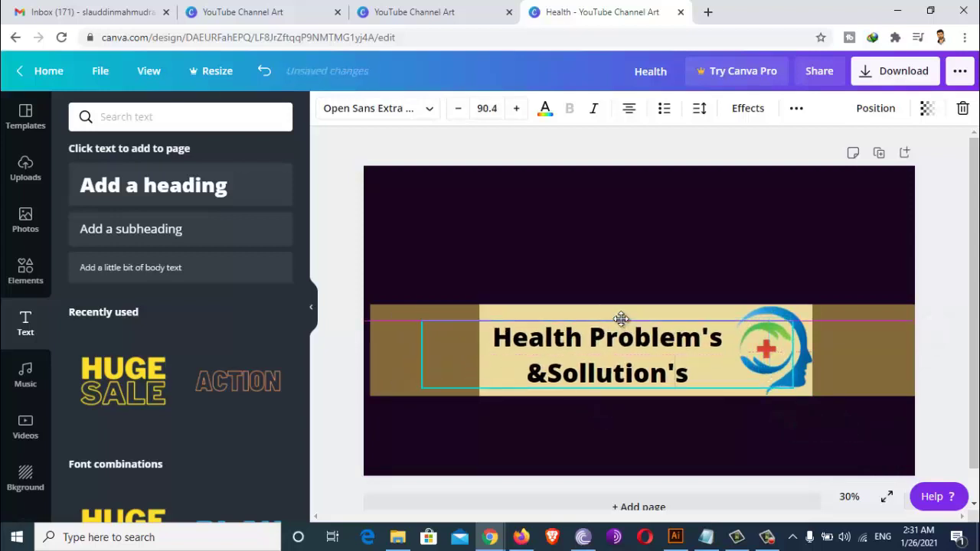
# Colour the word Health in the logo's dark blue and the word Problem's in the logo's red
pyautogui.moveTo(691, 371); pyautogui.dragTo(496, 330)
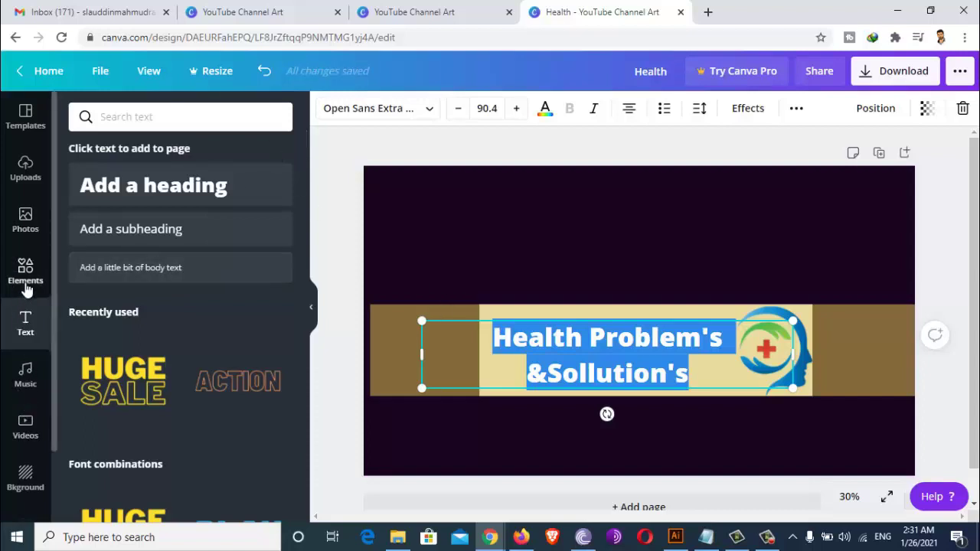
pyautogui.scroll(-2, 24, 380)
pyautogui.click(34, 404)
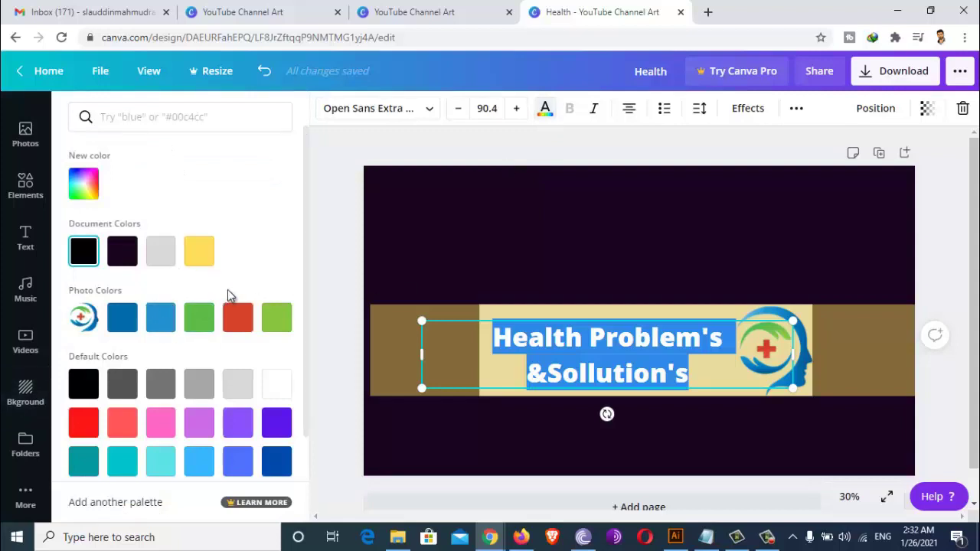
pyautogui.doubleClick(536, 337)
pyautogui.click(613, 339)
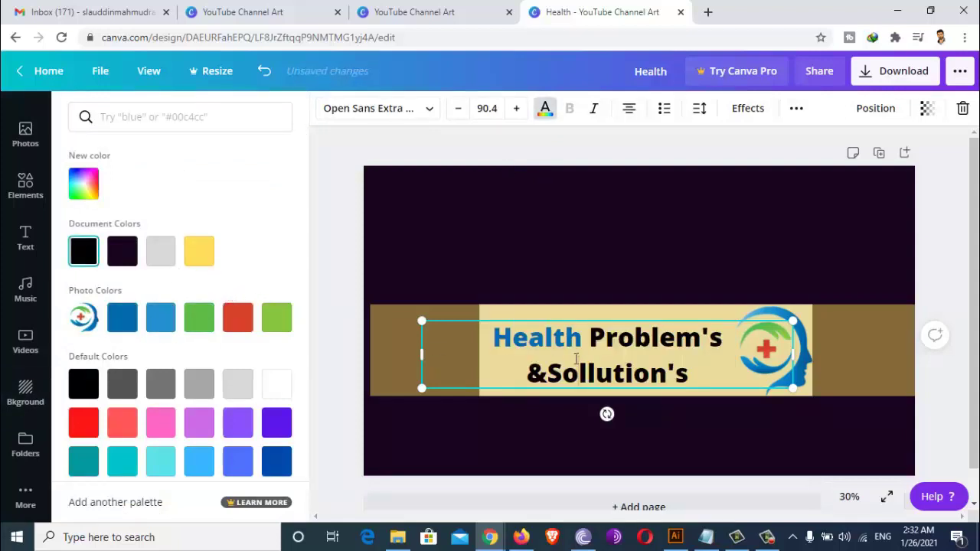
pyautogui.doubleClick(613, 340)
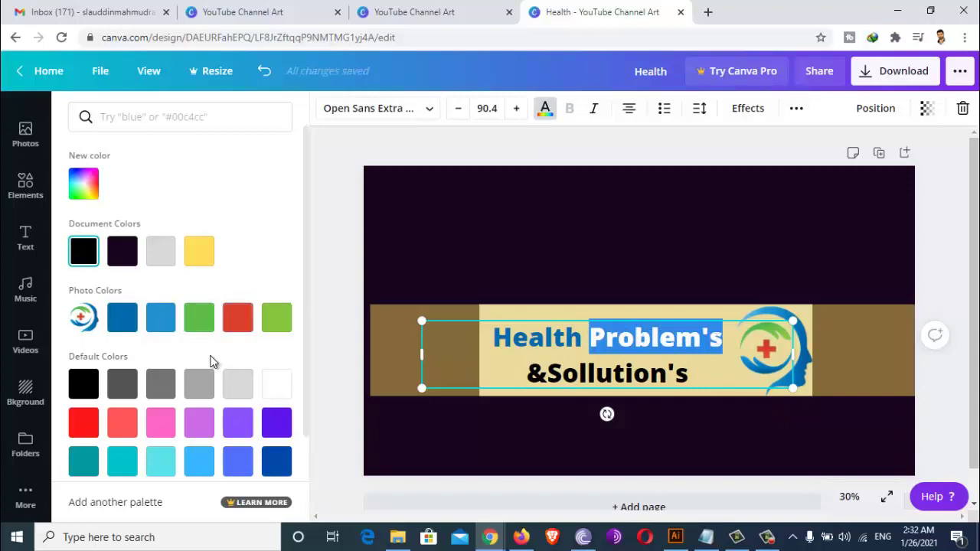
pyautogui.click(238, 321)
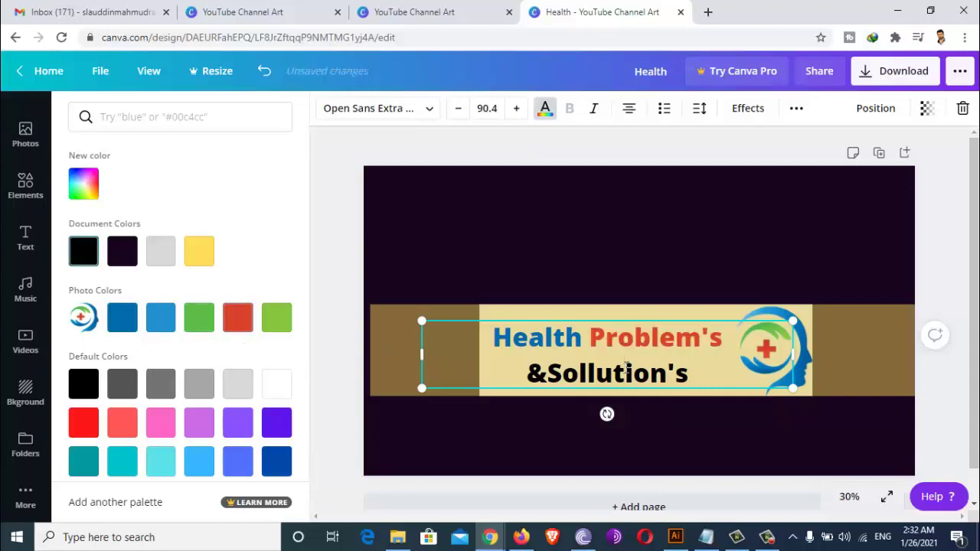
# Try inserting a space after the ampersand in the heading, and undo it
pyautogui.click(546, 374)
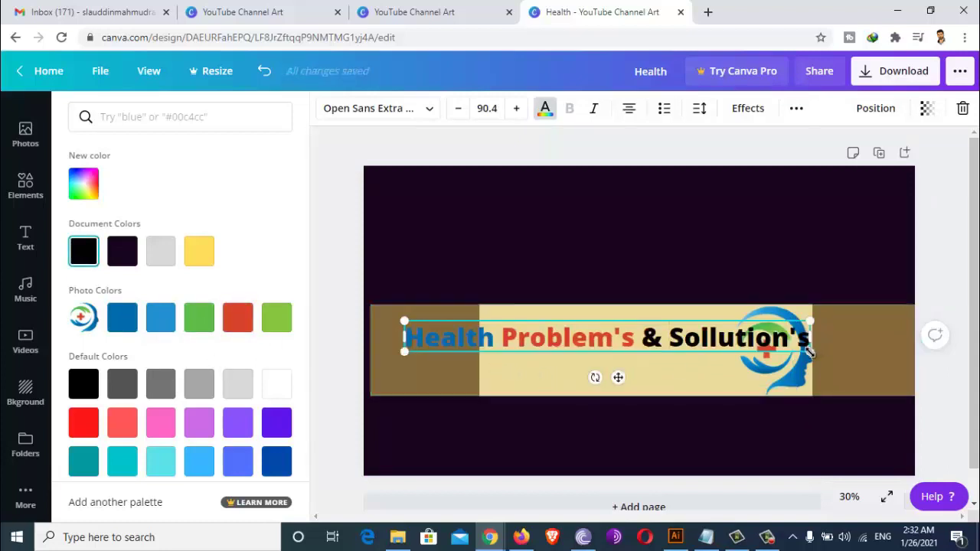
pyautogui.hotkey('ctrl', 'z')
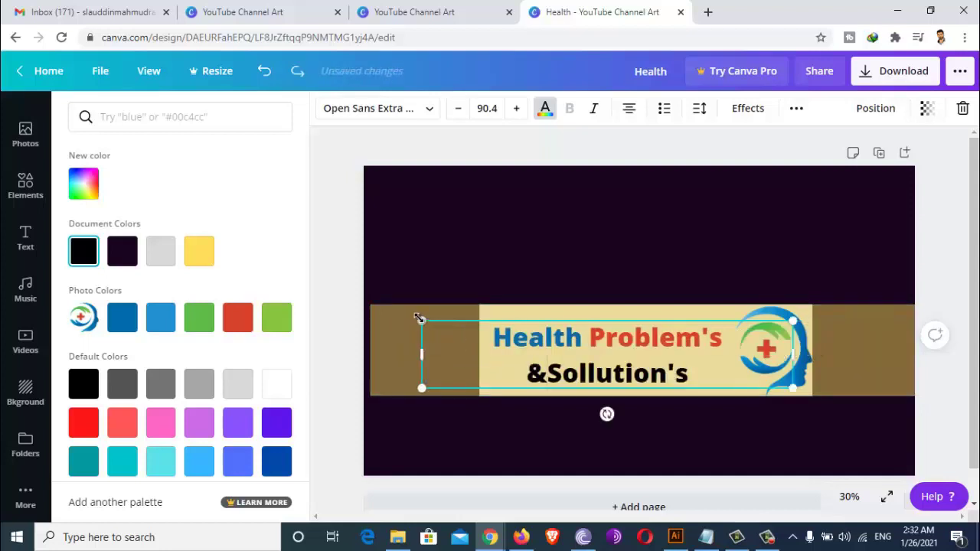
pyautogui.moveTo(420, 319)
pyautogui.mouseDown()
pyautogui.moveTo(424, 302)
pyautogui.moveTo(423, 321)
pyautogui.mouseUp()
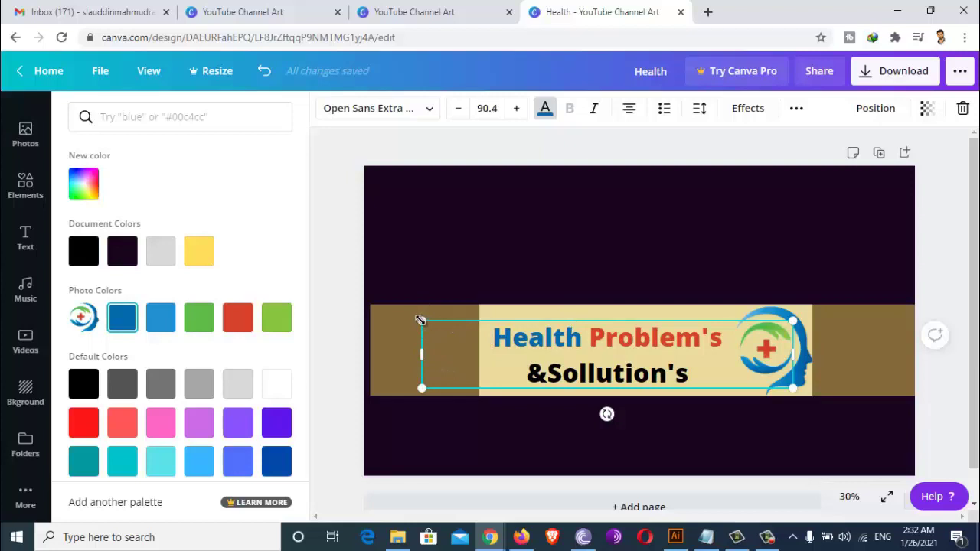
# Enlarge the heading to a font size of about 97, move it slightly, and insert a space after the ampersand
pyautogui.moveTo(420, 319); pyautogui.dragTo(423, 299)
pyautogui.moveTo(571, 314); pyautogui.dragTo(580, 311)
pyautogui.click(539, 372)
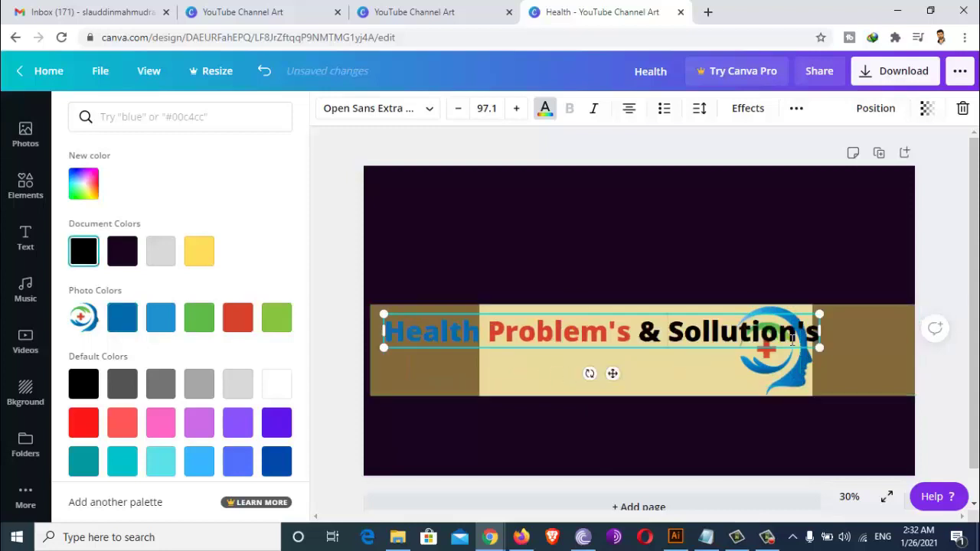
# Enlarge the heading to size 101, narrow its box to wrap onto two lines, and fit it on the pale rectangle beside the logo
pyautogui.moveTo(821, 351); pyautogui.dragTo(835, 372)
pyautogui.moveTo(827, 330); pyautogui.dragTo(666, 331)
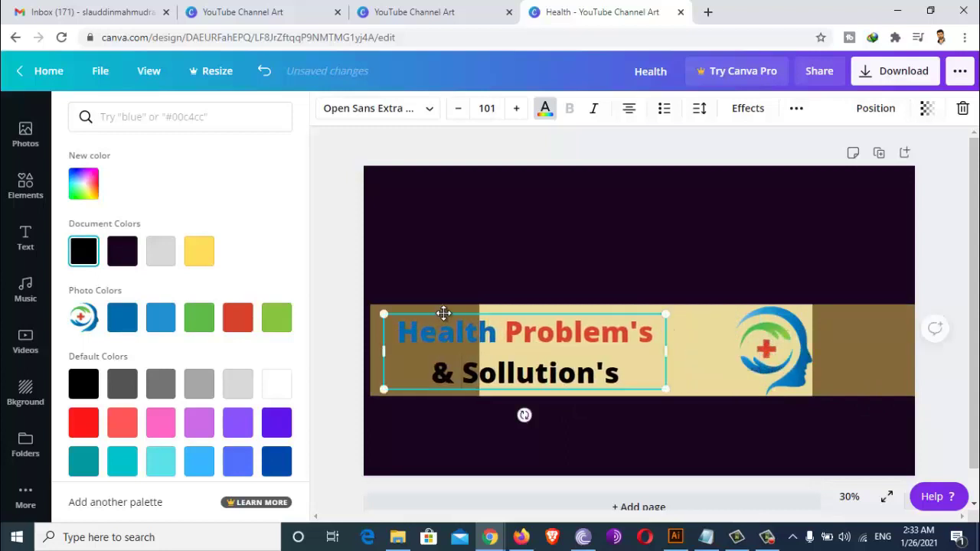
pyautogui.moveTo(443, 314); pyautogui.dragTo(517, 315)
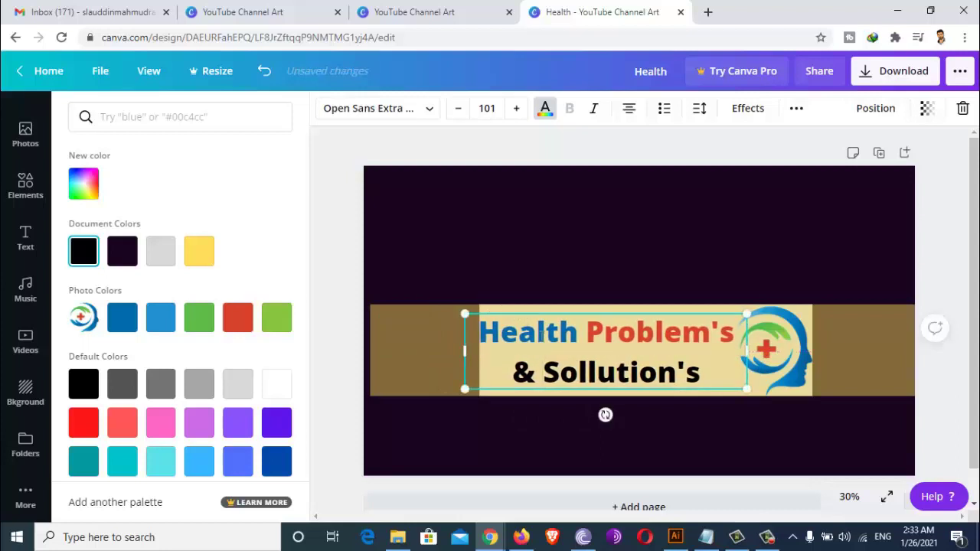
# Colour the ampersand in the logo's dark blue and the word Sollution's in the logo's light green
pyautogui.doubleClick(523, 373)
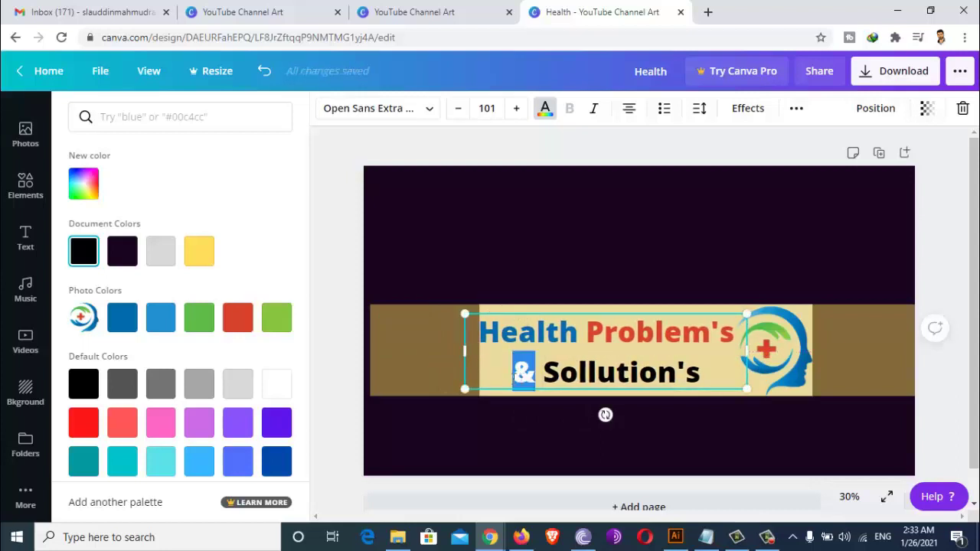
pyautogui.click(122, 317)
pyautogui.moveTo(543, 373); pyautogui.dragTo(700, 374)
pyautogui.click(276, 318)
pyautogui.click(521, 349)
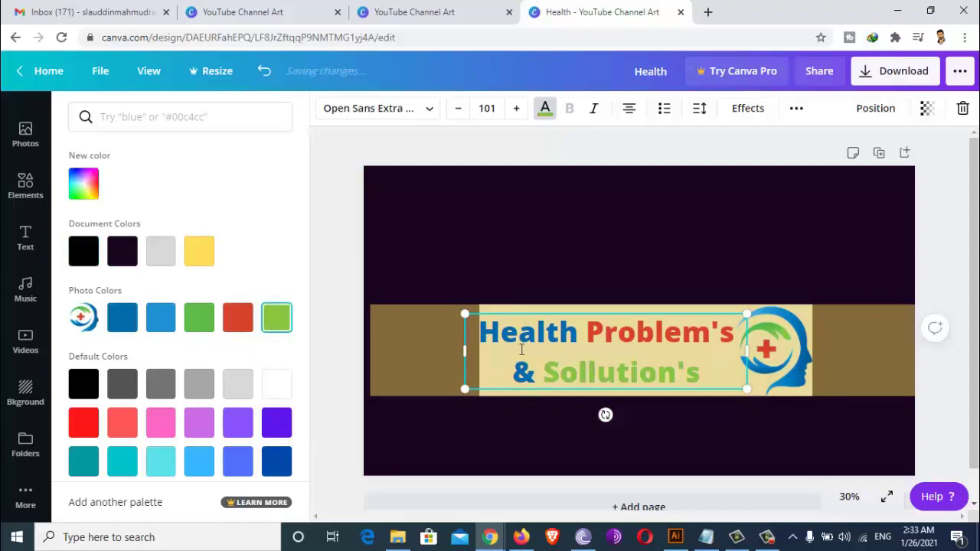
# Change the word Sollution's to the custom dark green #366600 and deselect everything
pyautogui.moveTo(545, 376); pyautogui.dragTo(700, 373)
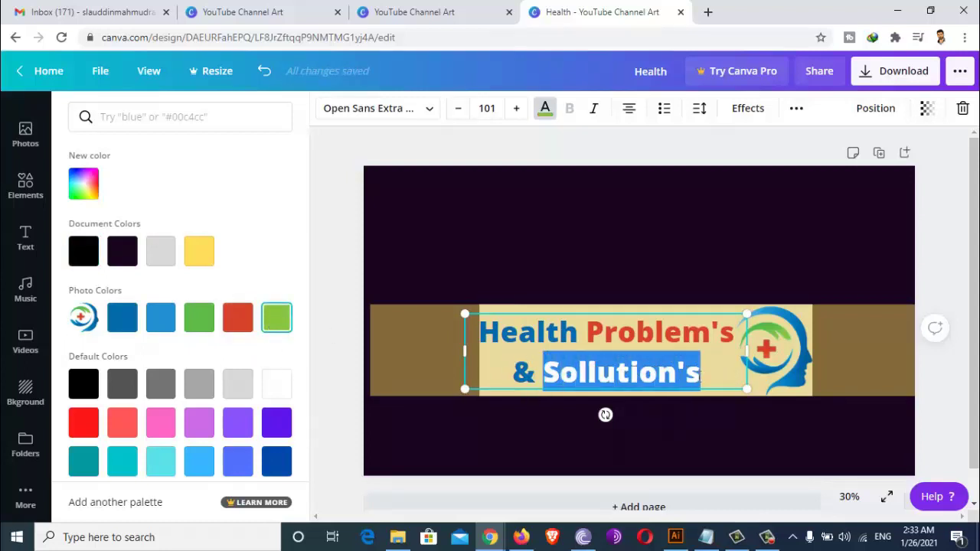
pyautogui.click(84, 184)
pyautogui.moveTo(263, 258); pyautogui.dragTo(281, 272)
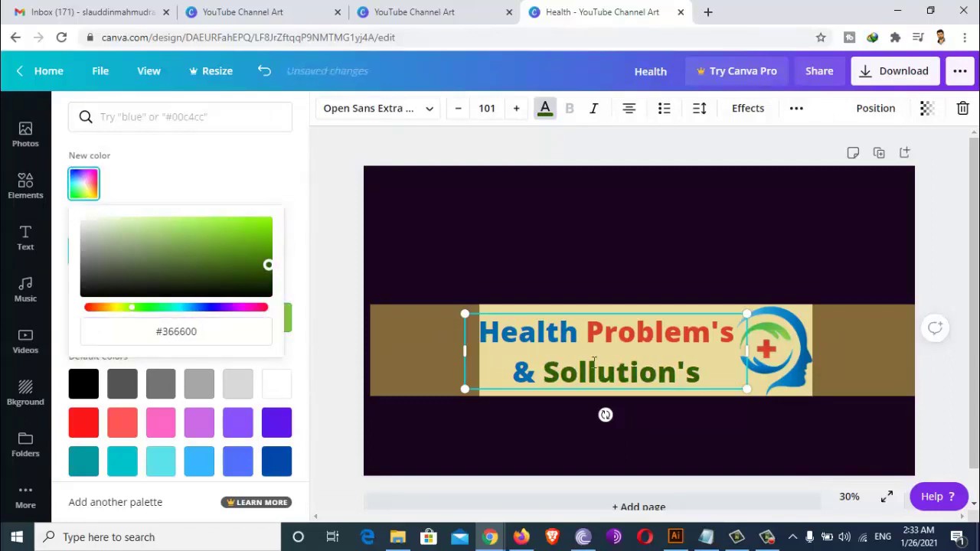
pyautogui.click(416, 319)
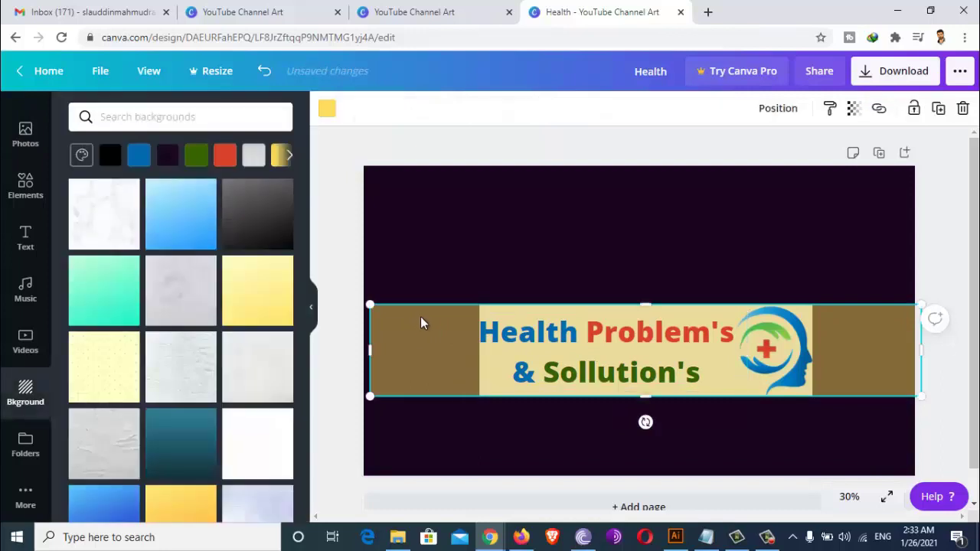
pyautogui.click(345, 260)
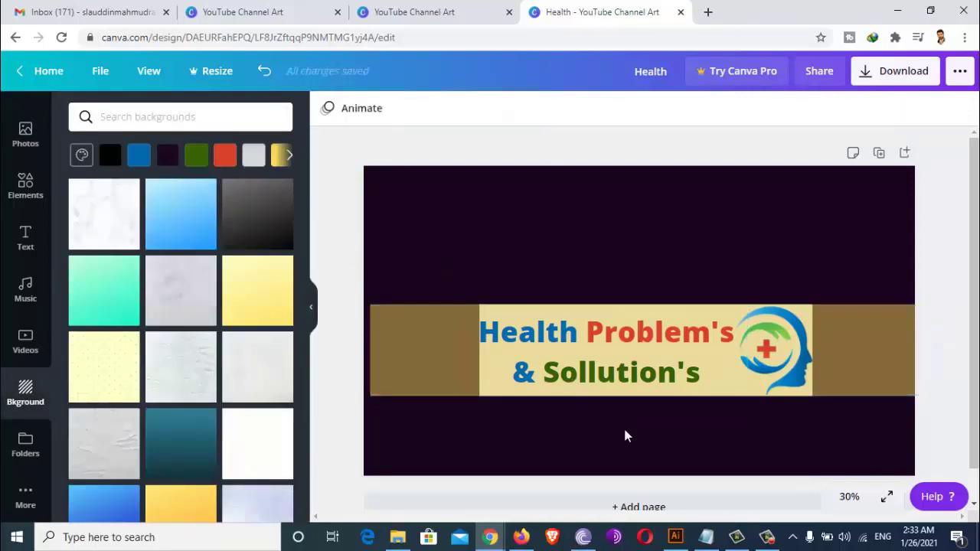